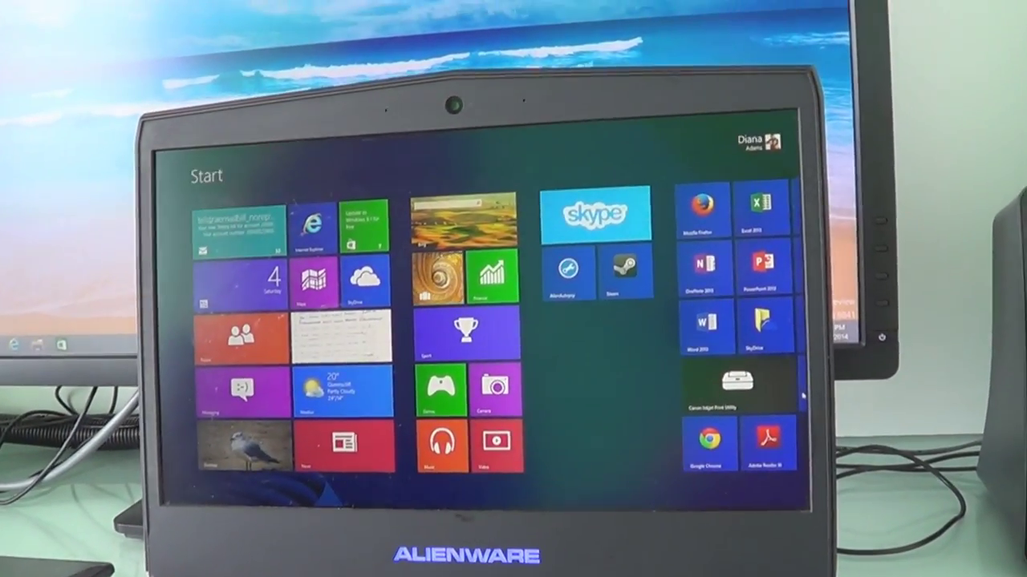
- Switch from the Windows 8 tiled Start screen to the desktop with the Windows key
key("super")
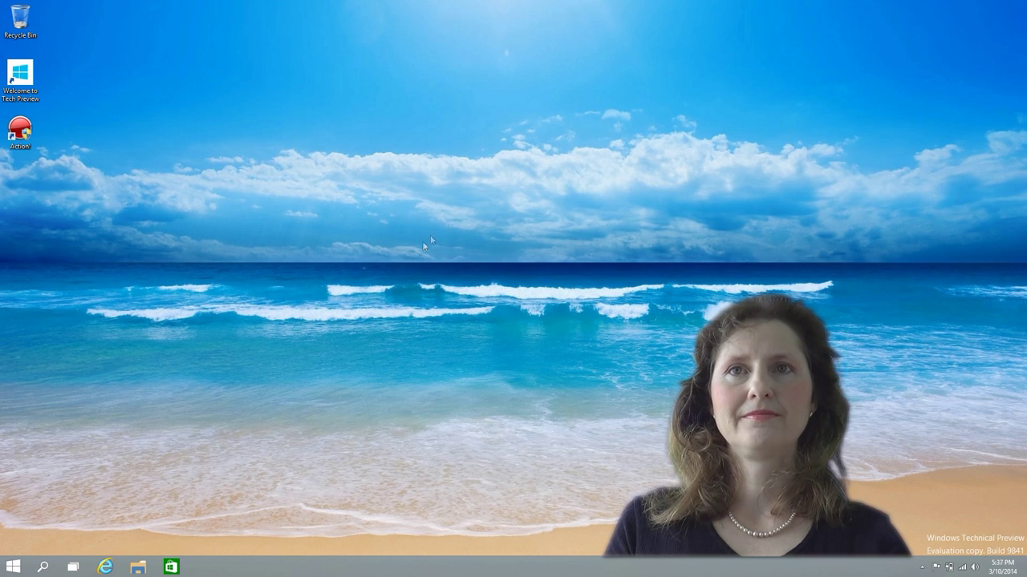
- Open the Start menu showing the app list and Weather, Mail, Calendar and Store tiles
left_click(11, 568)
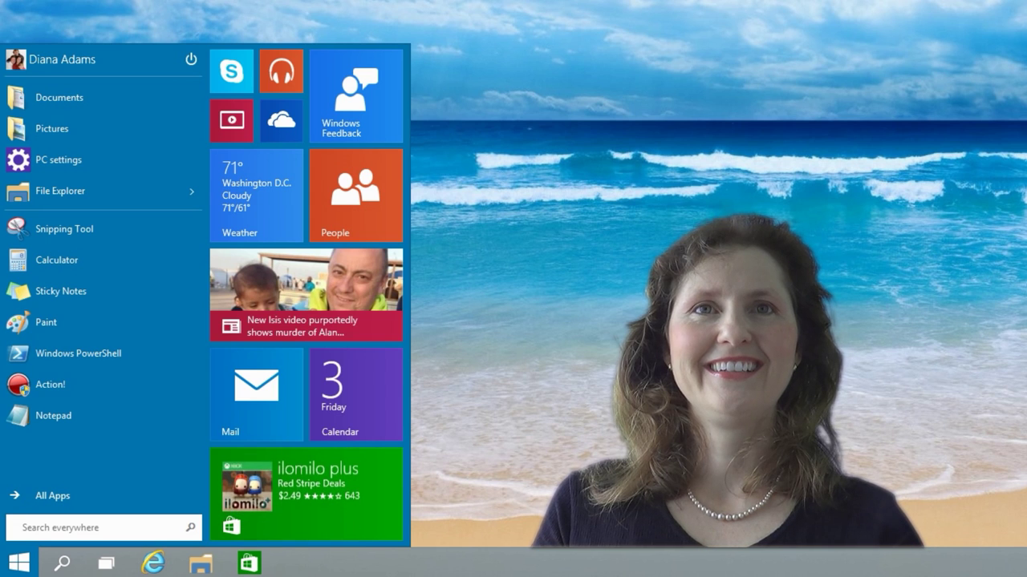
- Close the Start menu, reopen it, then close it again to show the desktop
left_click(627, 250)
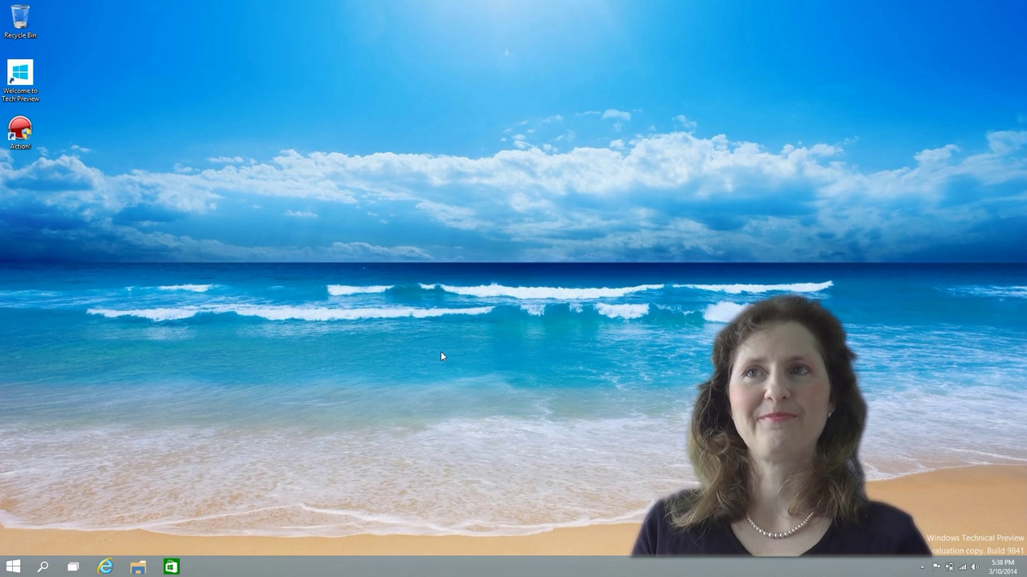
left_click(13, 567)
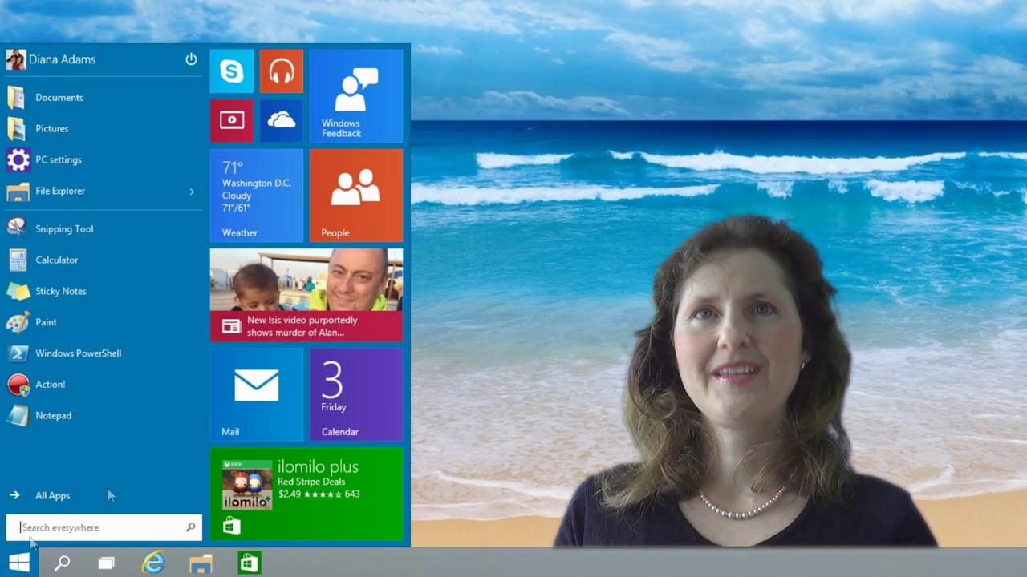
left_click(553, 394)
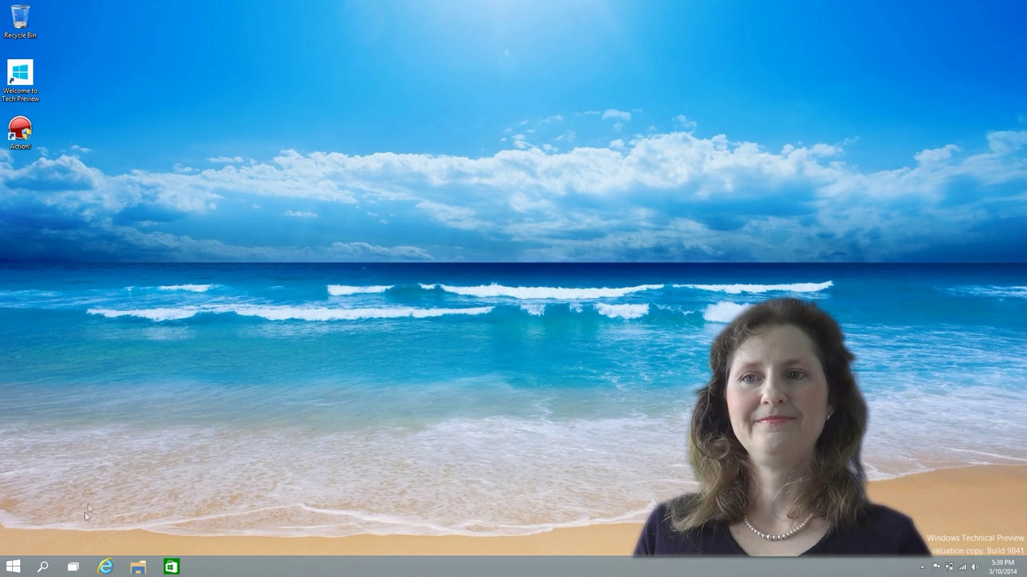
left_click(14, 567)
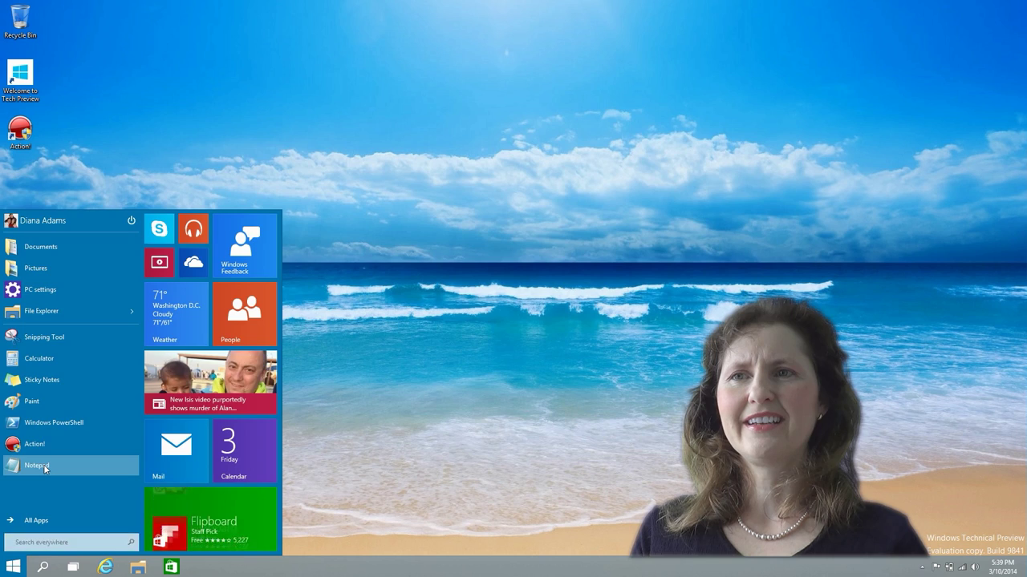
- Launch Notepad and type 'this is a note pad document', fixing the typo
left_click(64, 414)
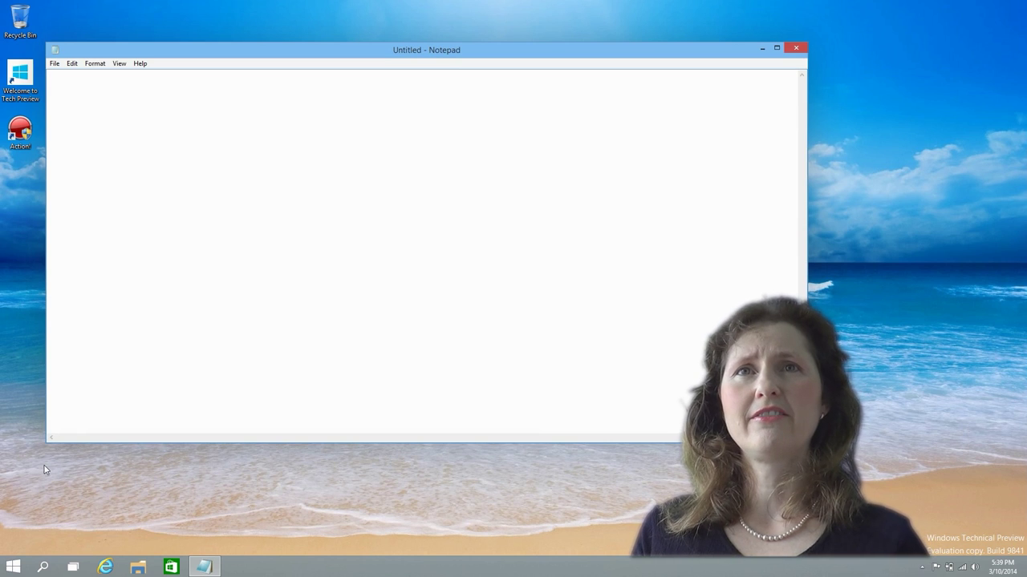
left_click(169, 78)
type("this isd")
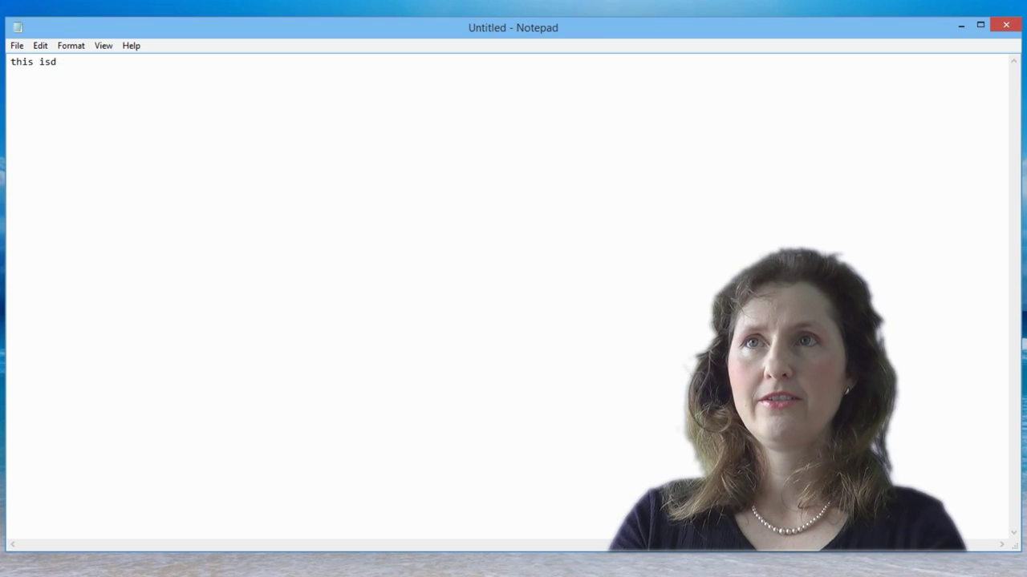
key("BackSpace")
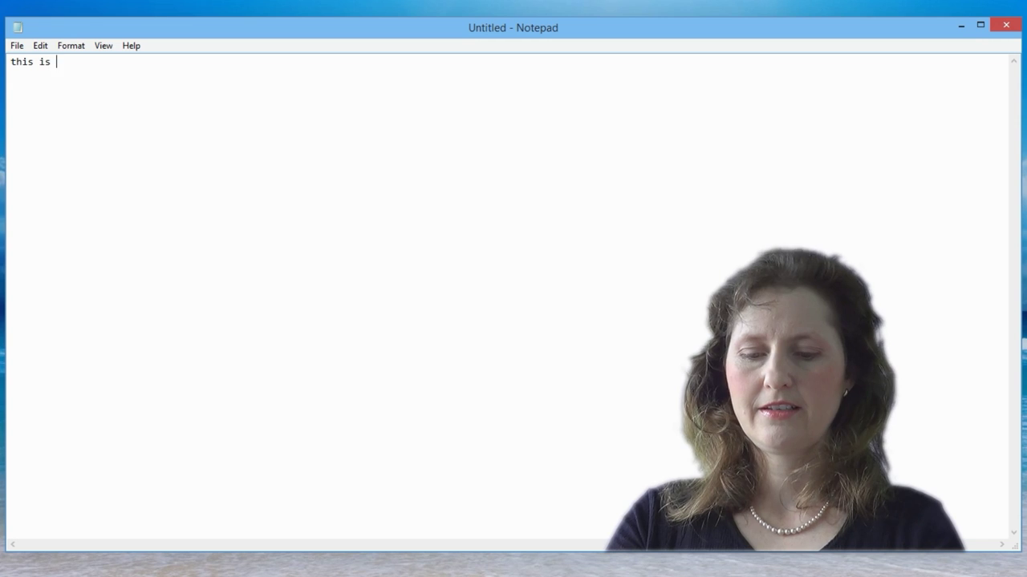
type("a note pad document")
- Save the note as doc.txt in Documents without the asterisk, then close Notepad
left_click(17, 45)
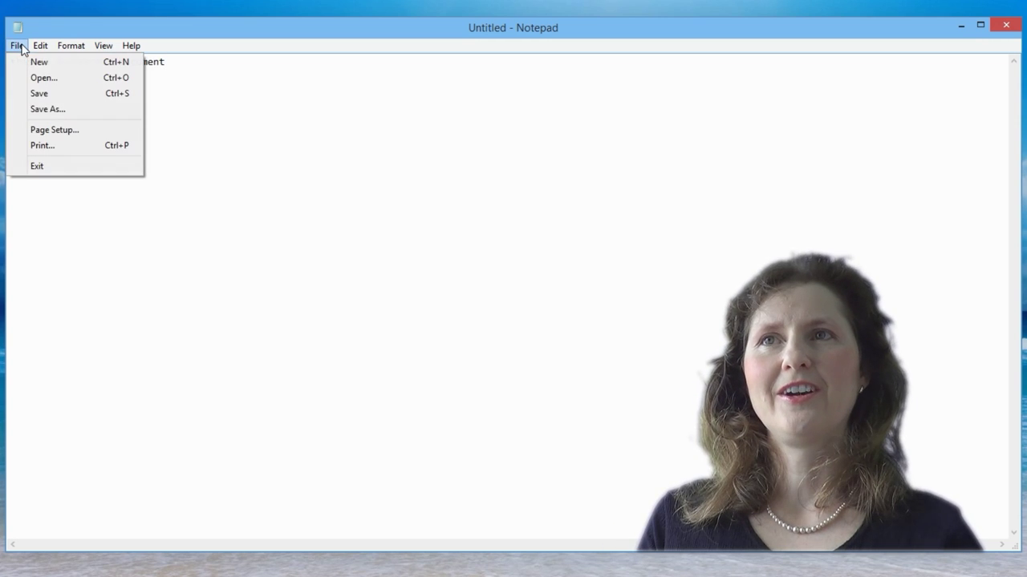
left_click(55, 112)
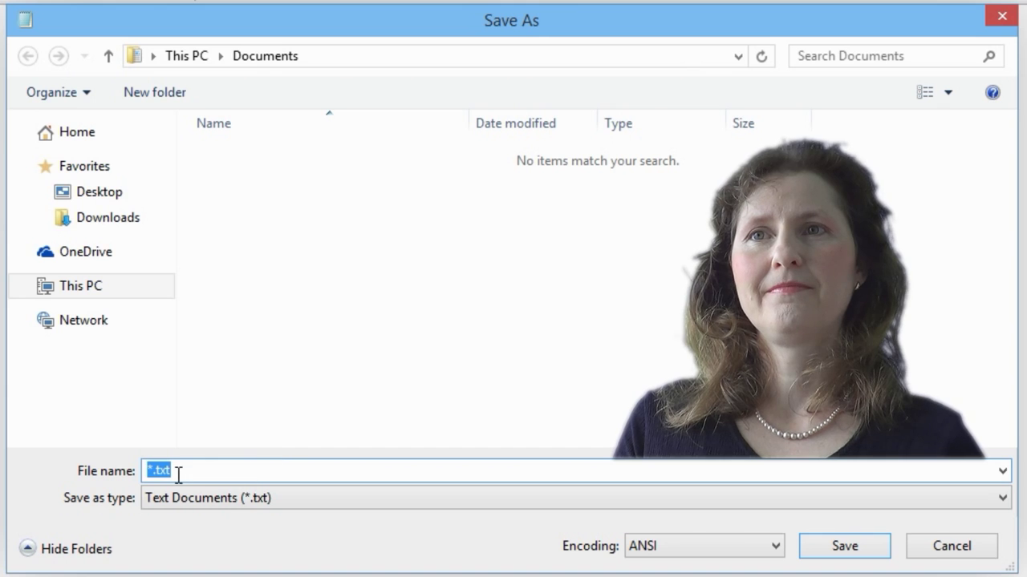
left_click(179, 474)
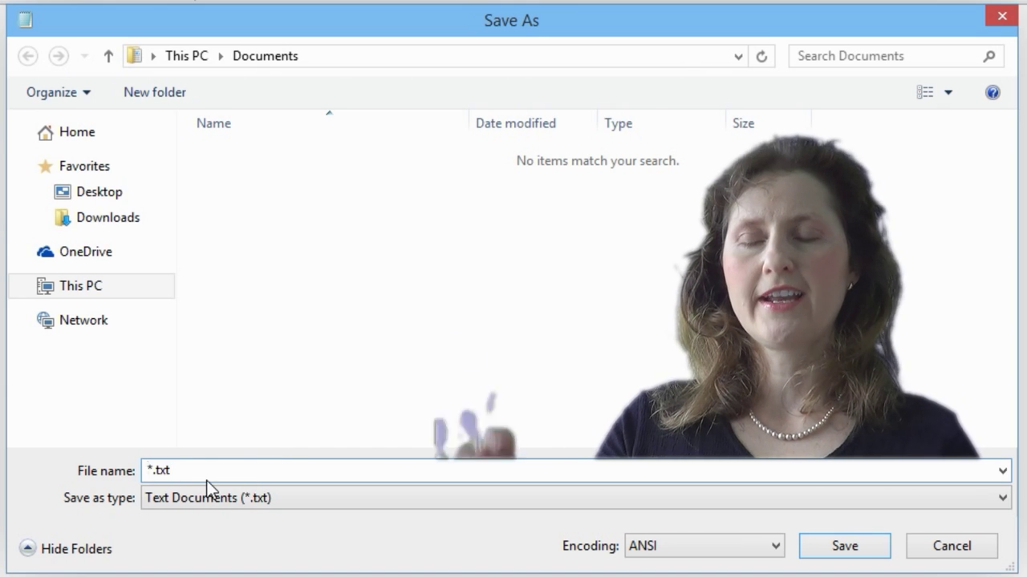
type("doc")
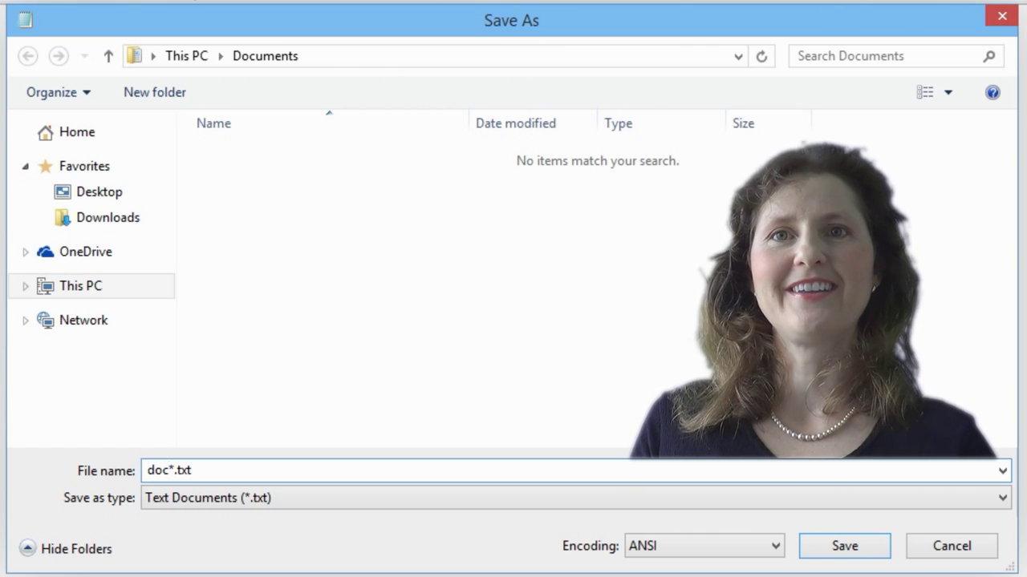
left_click(856, 539)
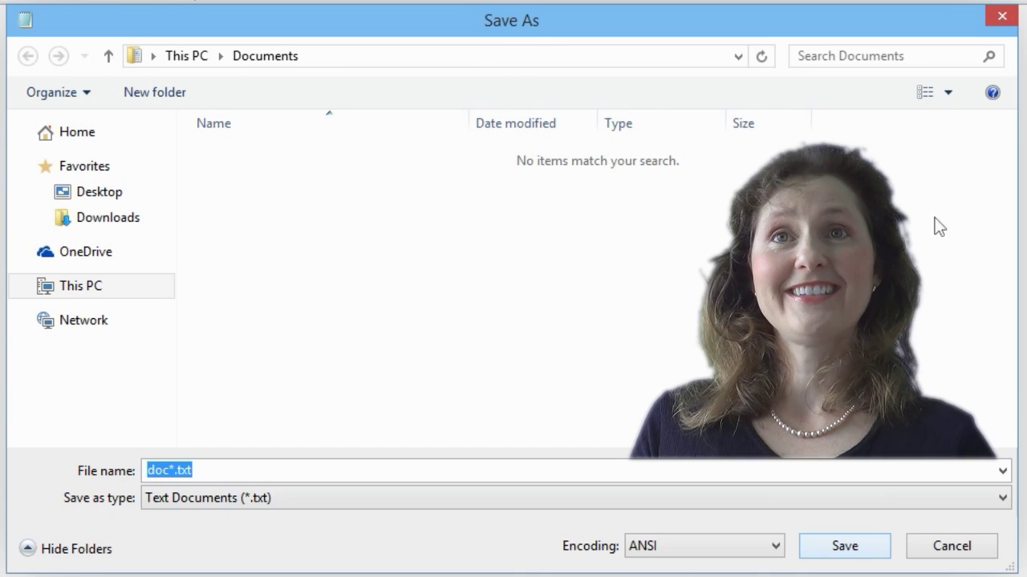
left_click(858, 548)
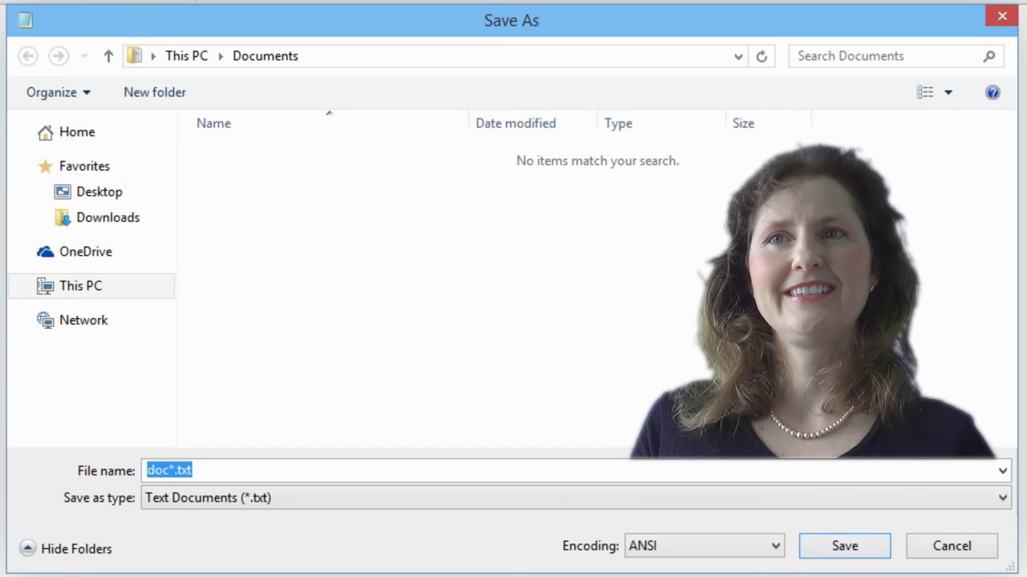
left_click(174, 470)
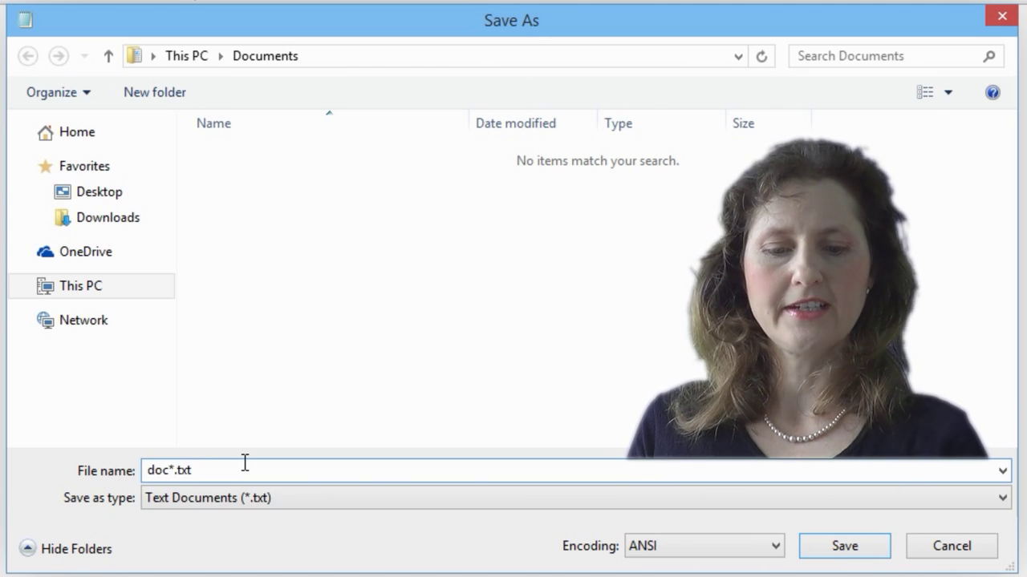
key("BackSpace")
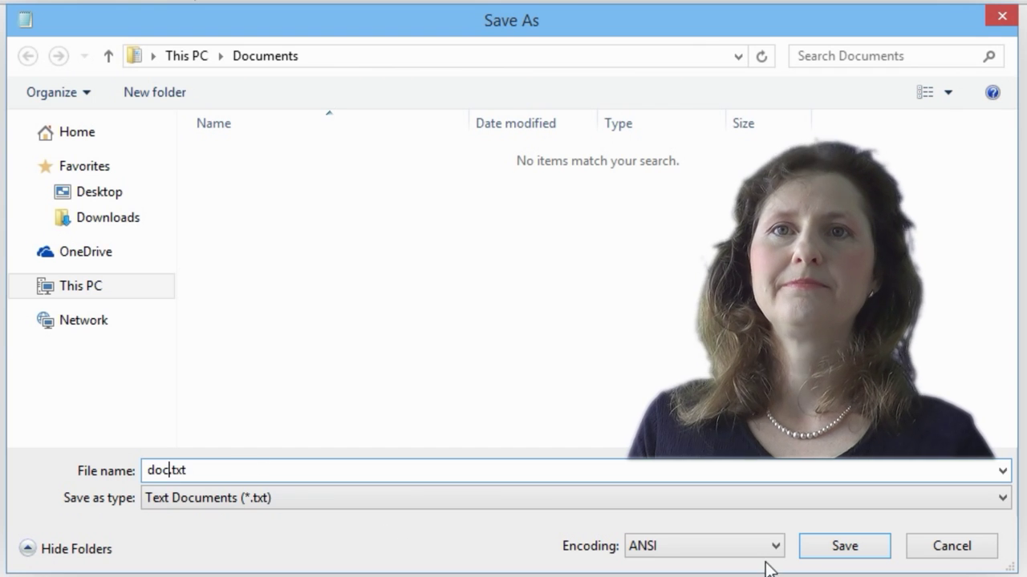
left_click(821, 551)
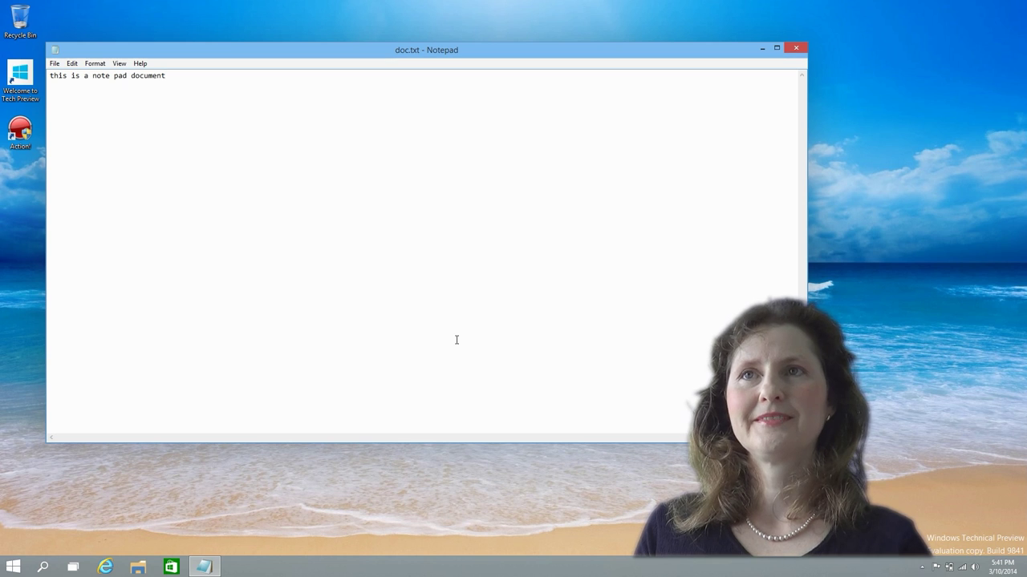
left_click(797, 49)
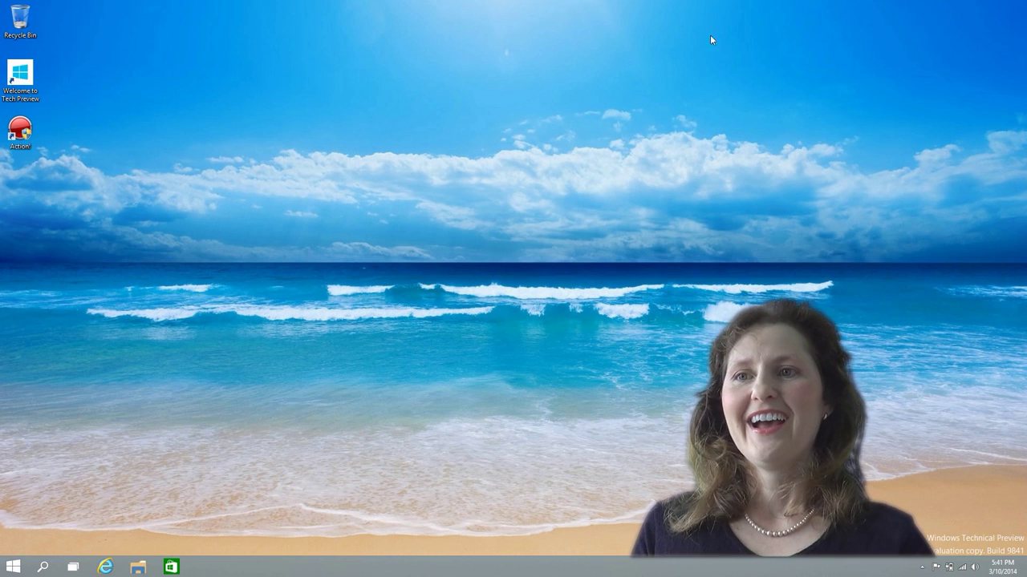
- Open the Documents folder from Start and view doc.txt in Notepad, then close it
left_click(14, 567)
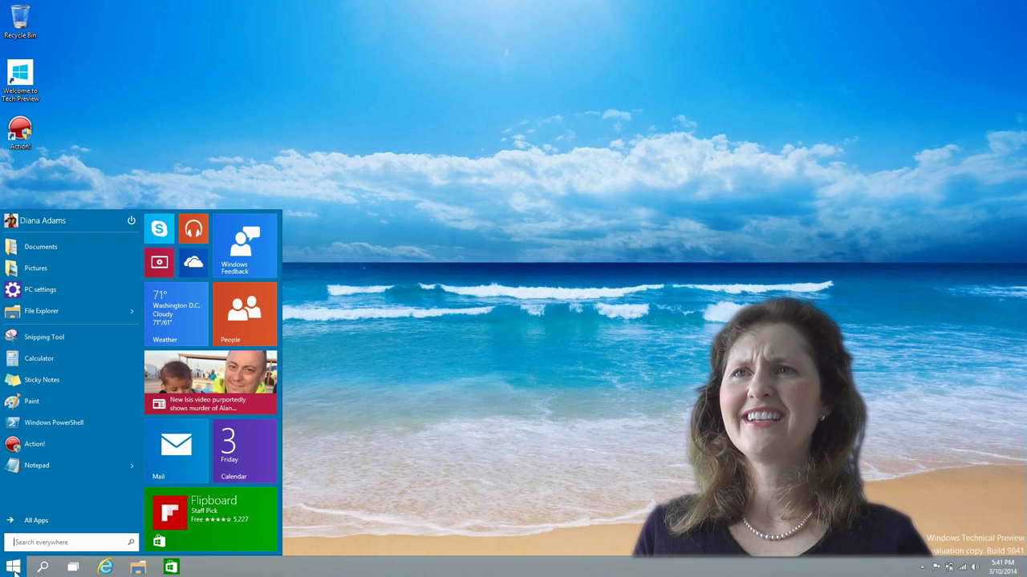
left_click(69, 246)
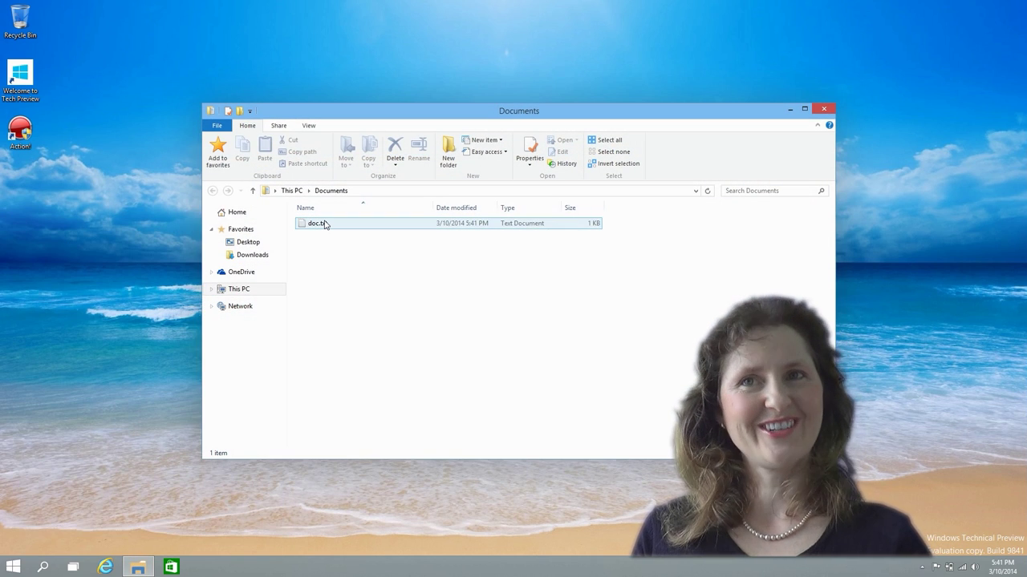
left_click(320, 224)
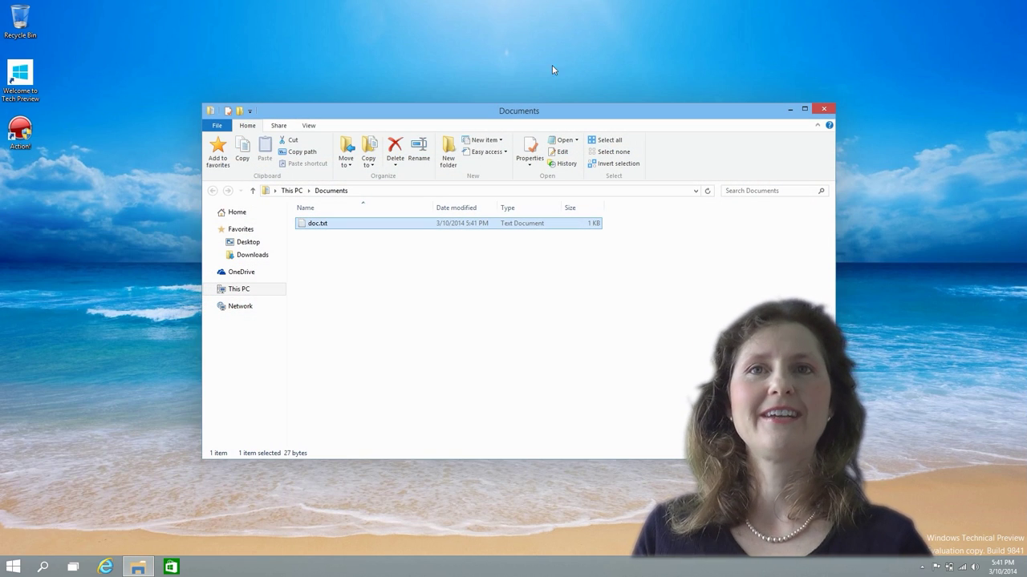
double_click(360, 229)
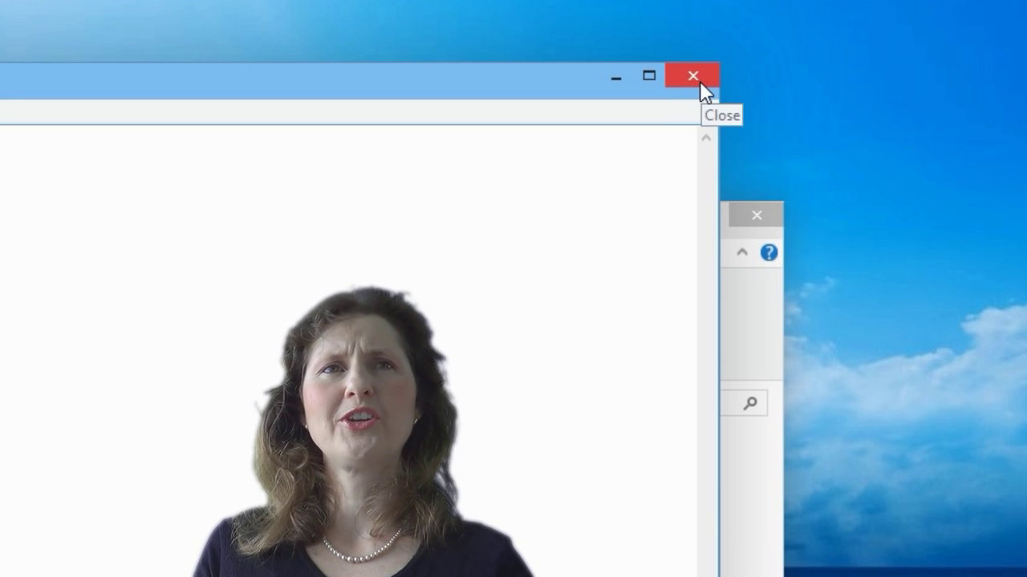
left_click(700, 80)
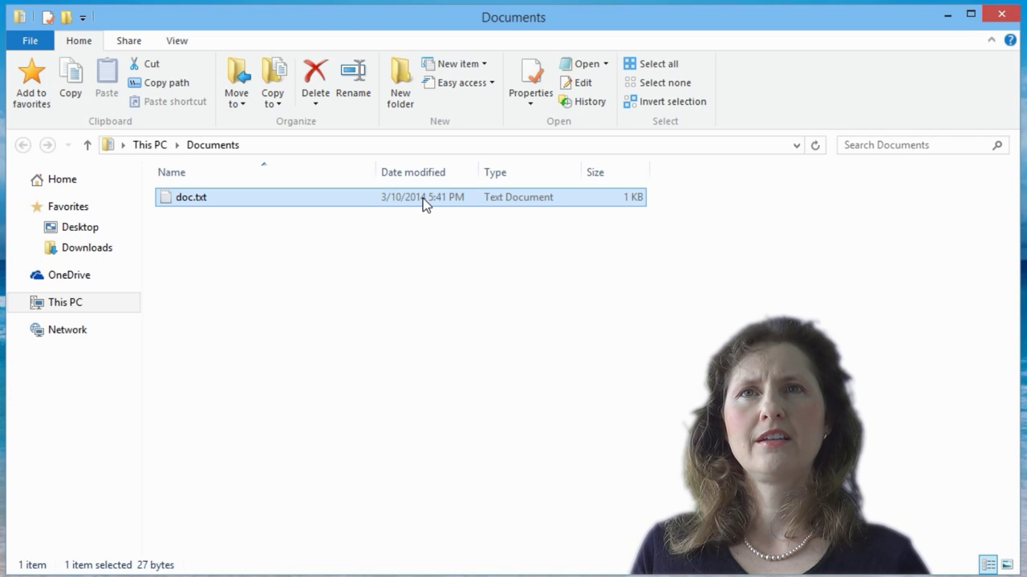
- Delete doc.txt with the Home ribbon's Delete command, leaving Documents empty
left_click(315, 76)
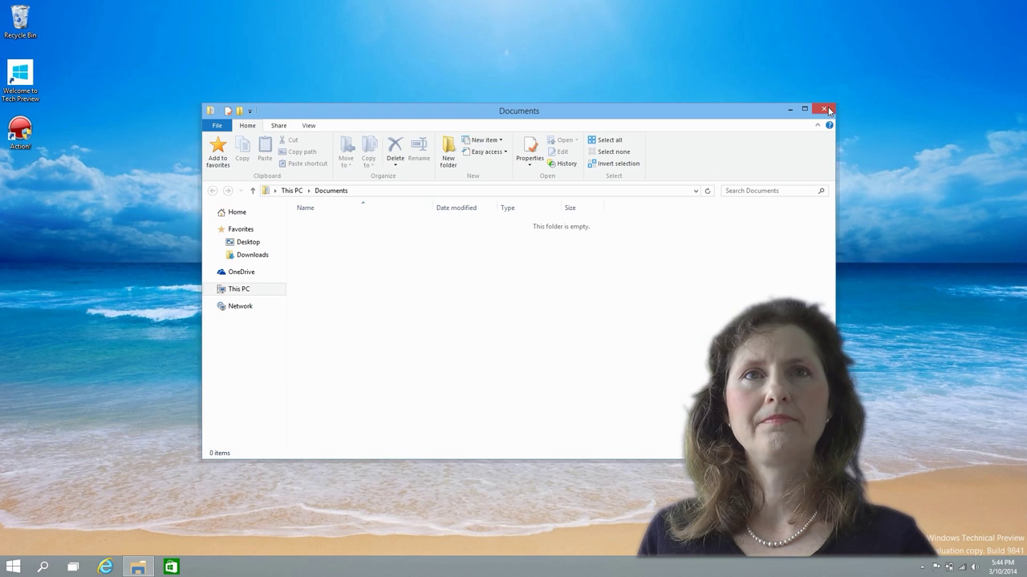
- Close Documents, compute 28 ÷ 3 = 9.333333333333333 in Calculator, then close Calculator
left_click(1000, 14)
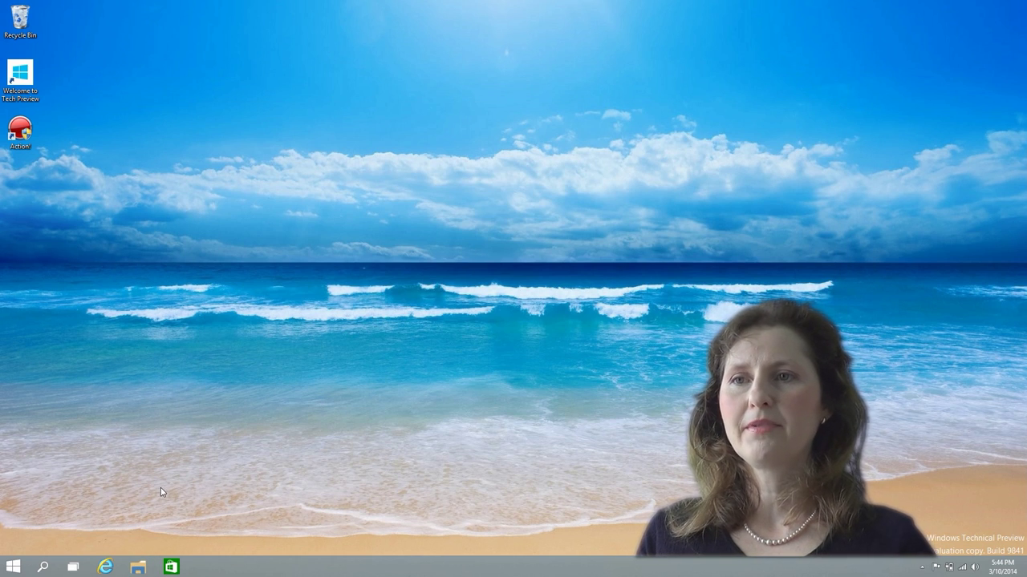
left_click(12, 567)
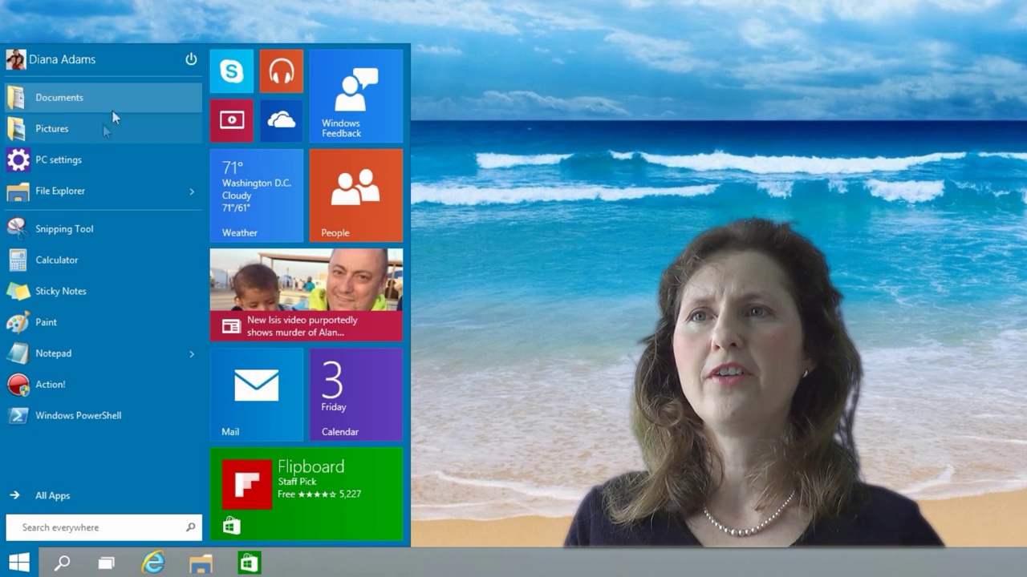
left_click(61, 258)
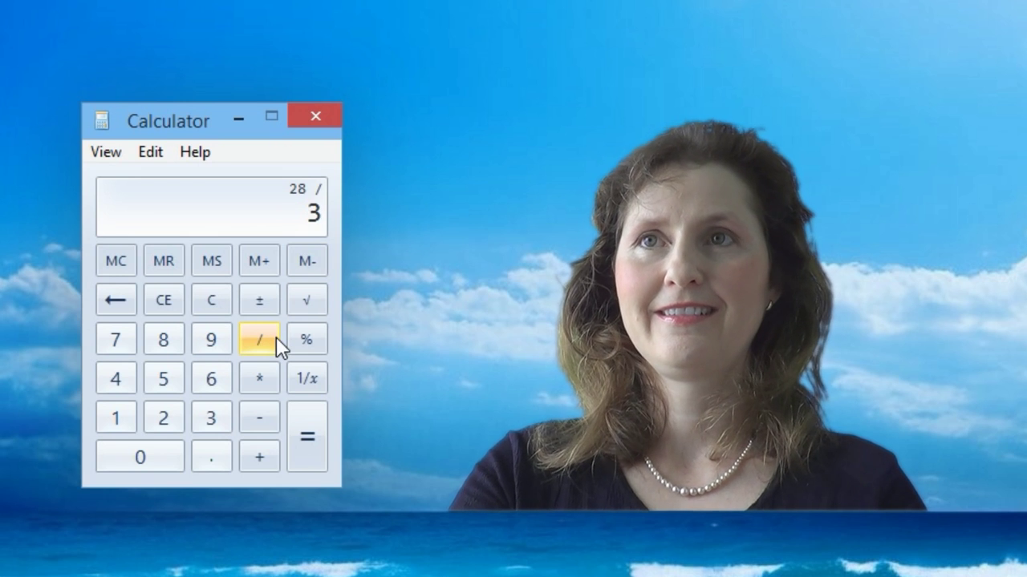
left_click(310, 430)
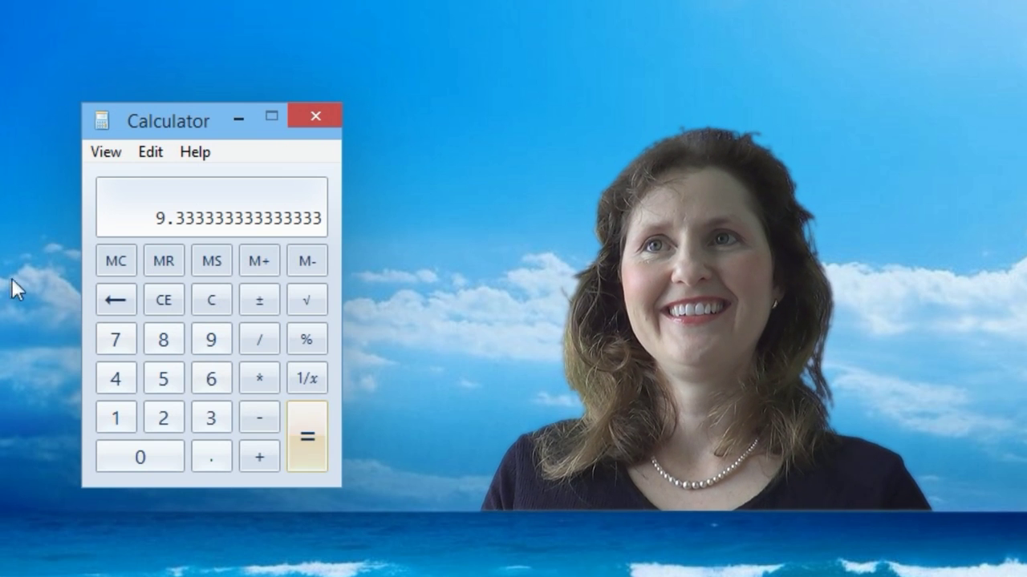
left_click(317, 116)
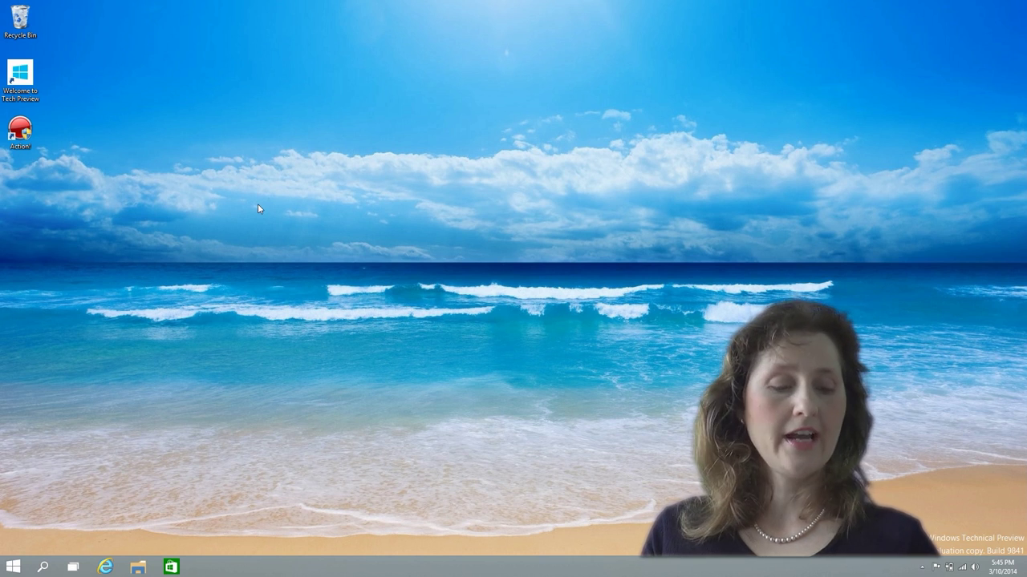
- Open Personalize from the desktop menu, scroll to the High Contrast themes, then open Desktop Background
right_click(258, 207)
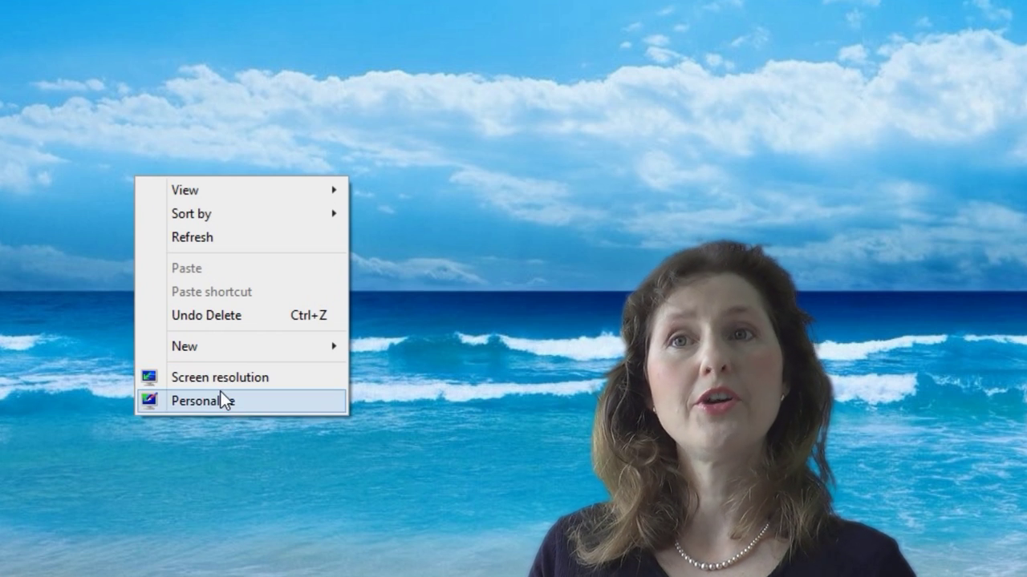
left_click(222, 401)
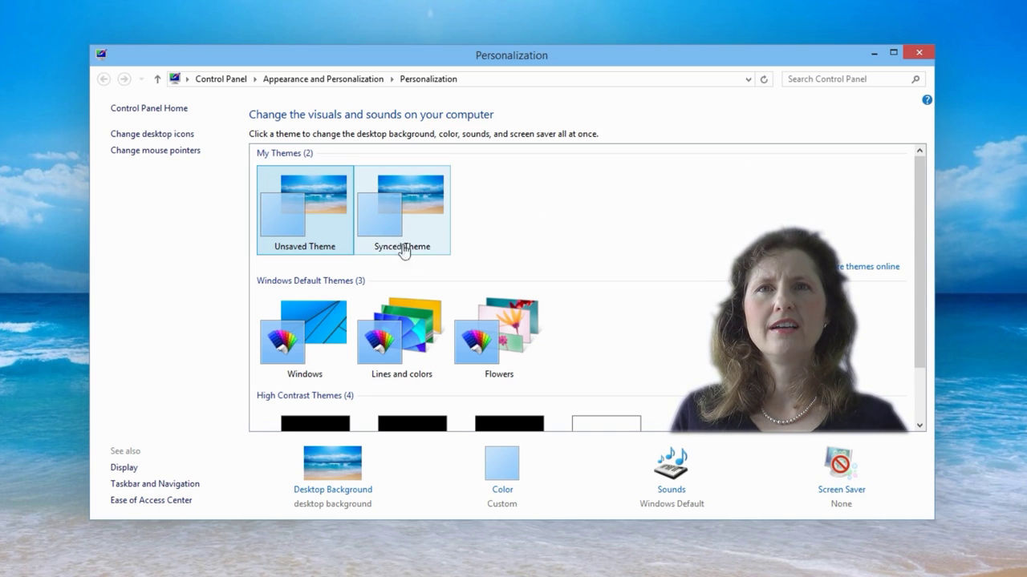
scroll(864, 236, "down", 2)
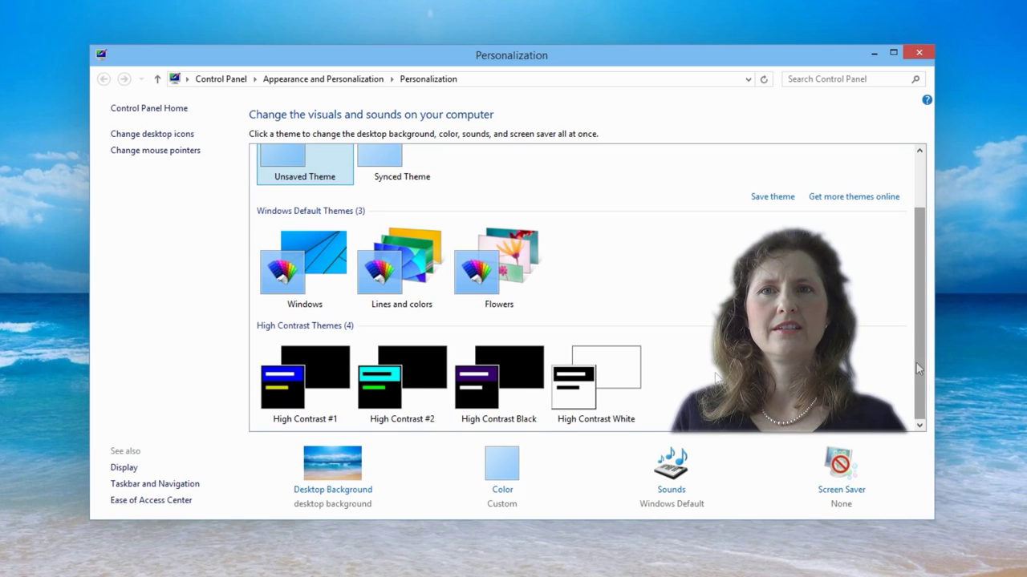
left_click(345, 491)
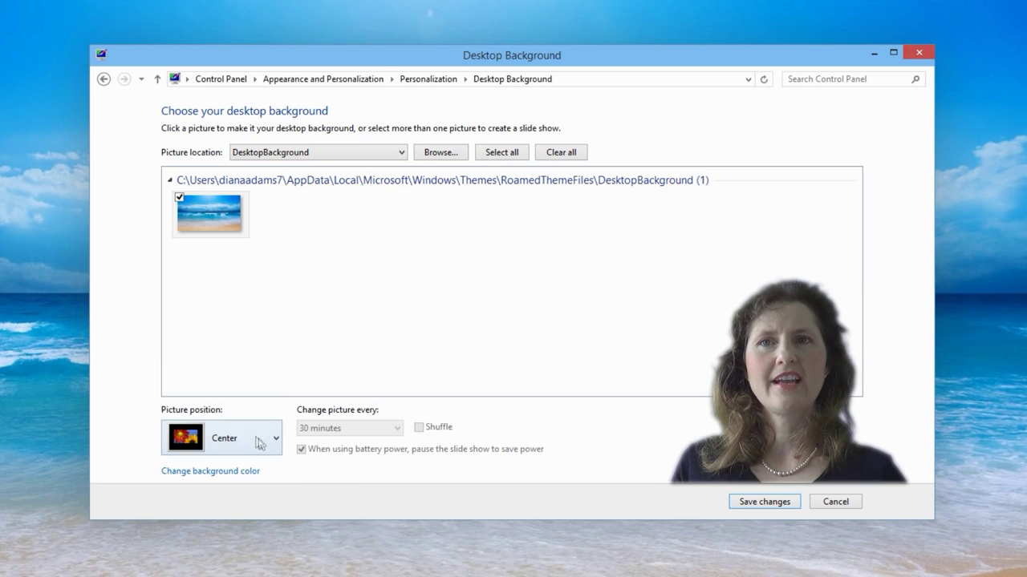
left_click(441, 153)
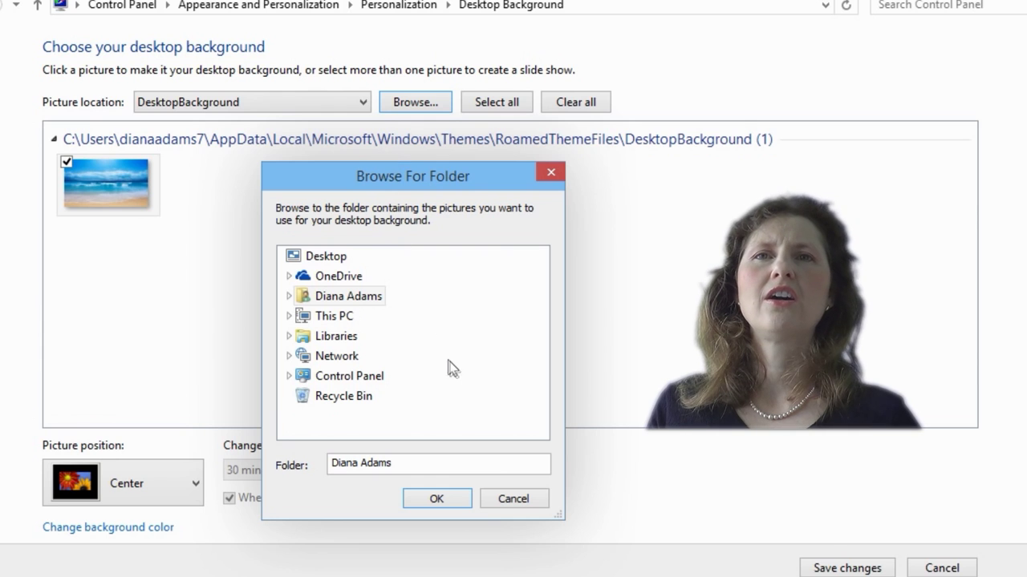
left_click_drag(532, 406, 529, 393)
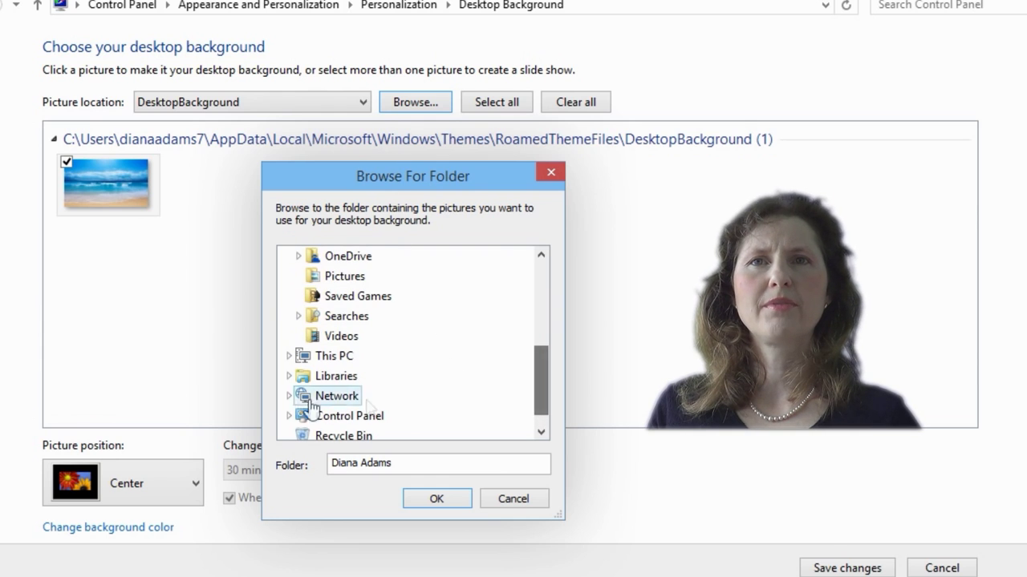
left_click(318, 276)
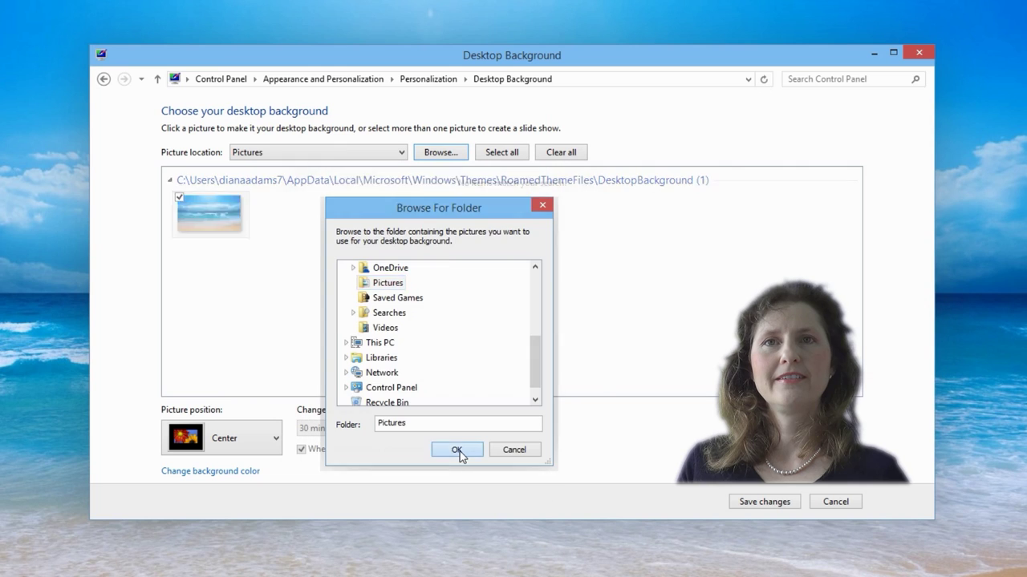
left_click(436, 499)
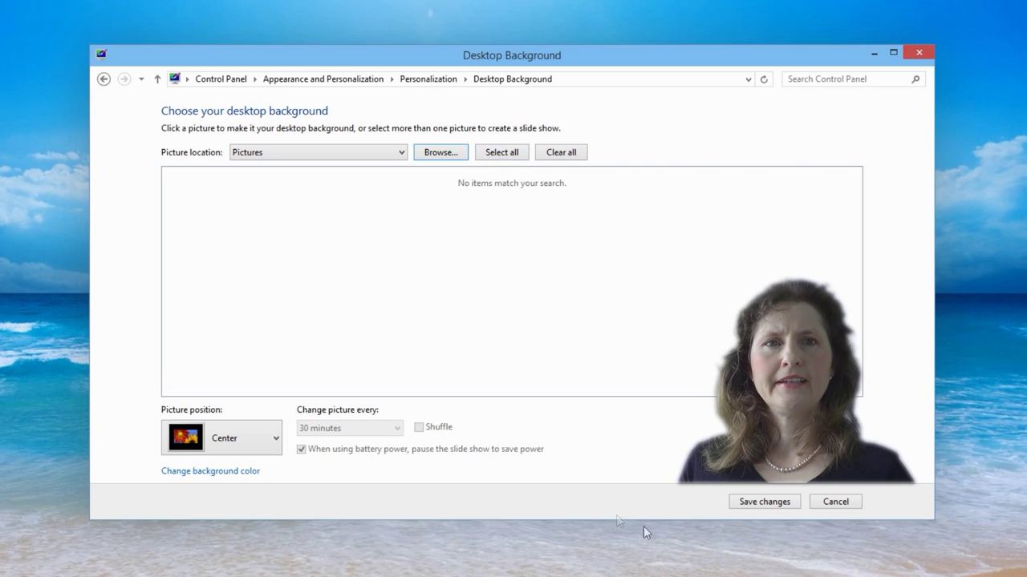
left_click(919, 52)
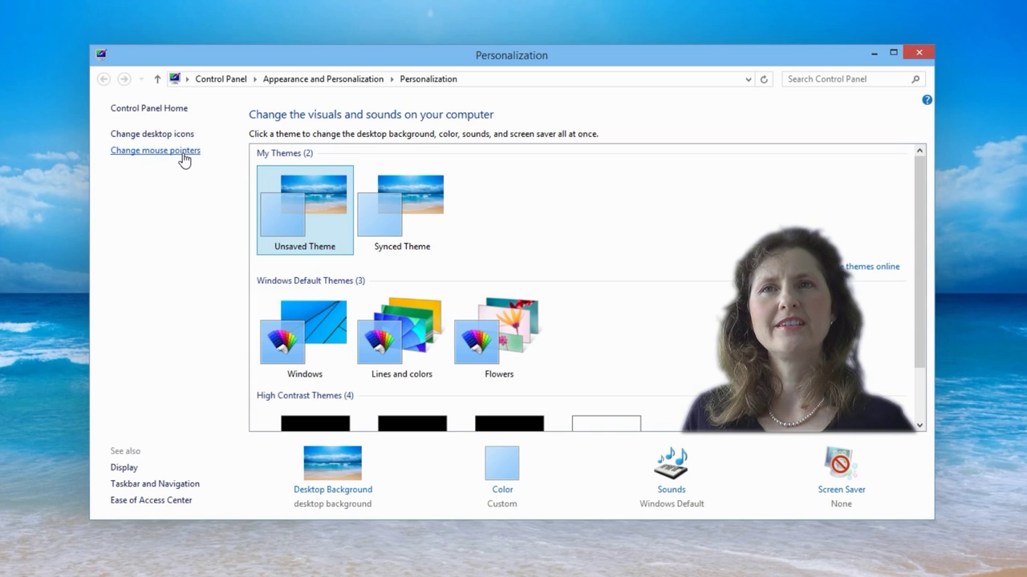
- Preview the Magnified pointer scheme, apply Windows Black, then open the Sound settings
left_click(183, 160)
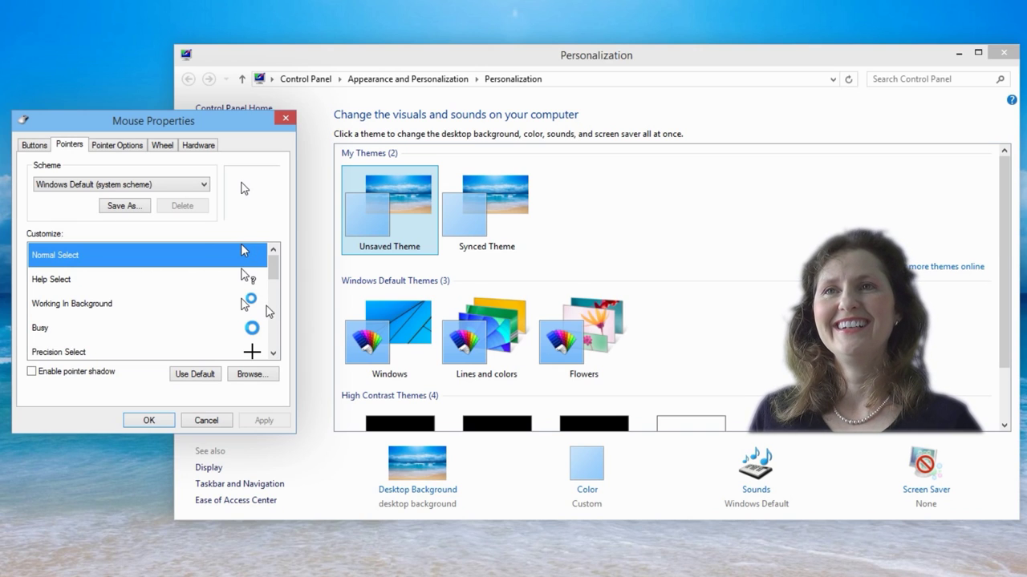
left_click_drag(272, 267, 292, 202)
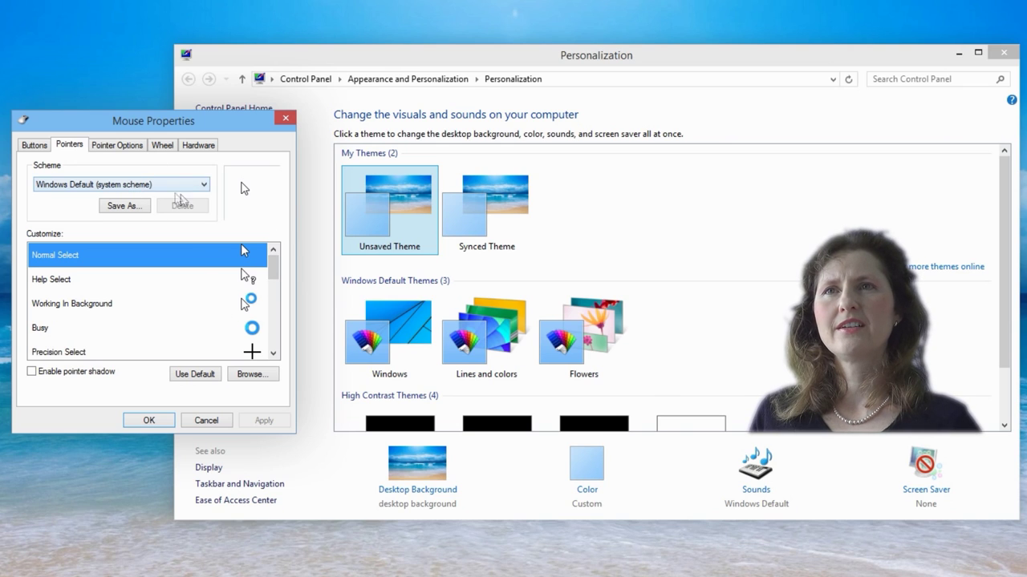
left_click(203, 184)
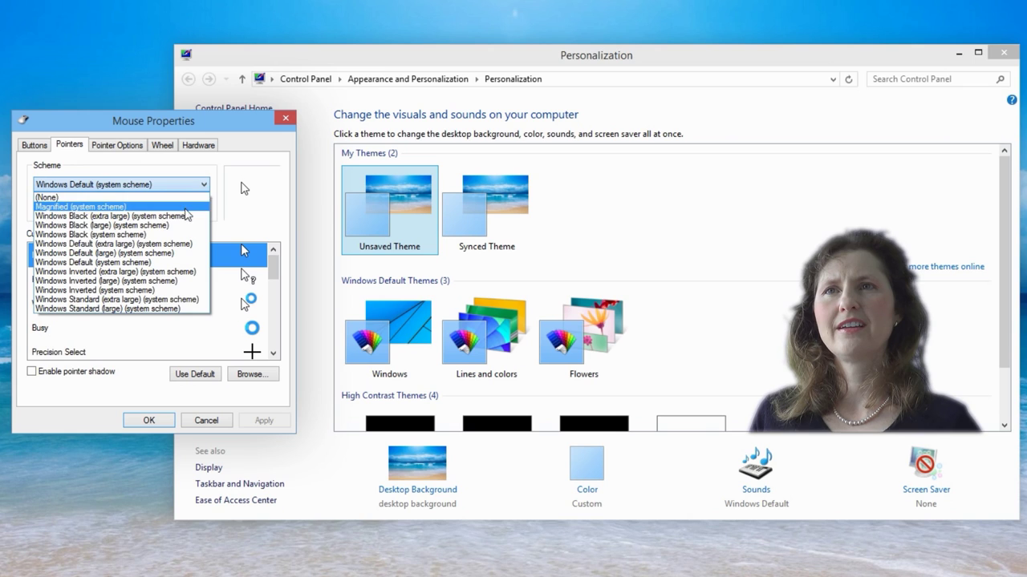
left_click(184, 207)
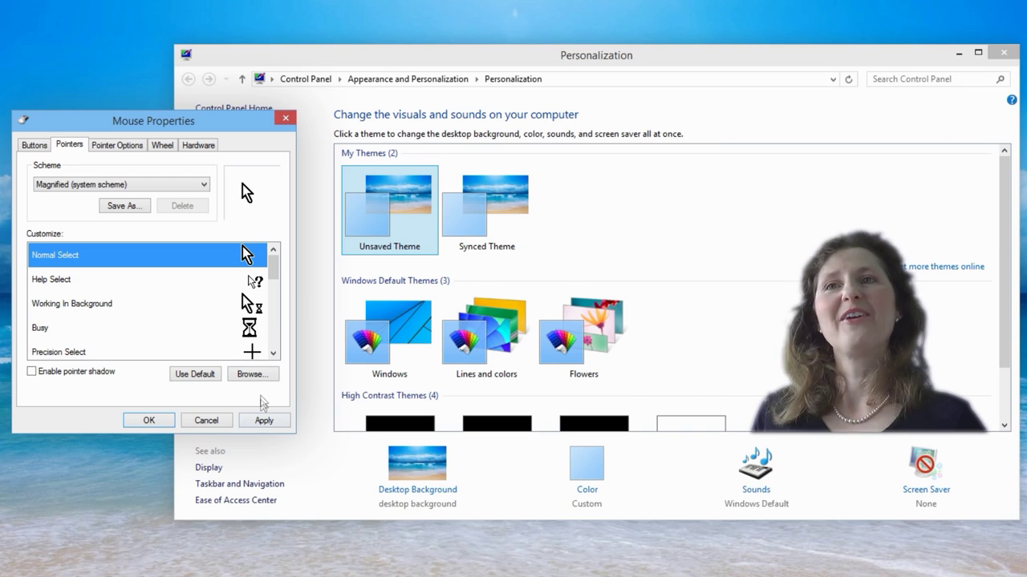
left_click(202, 186)
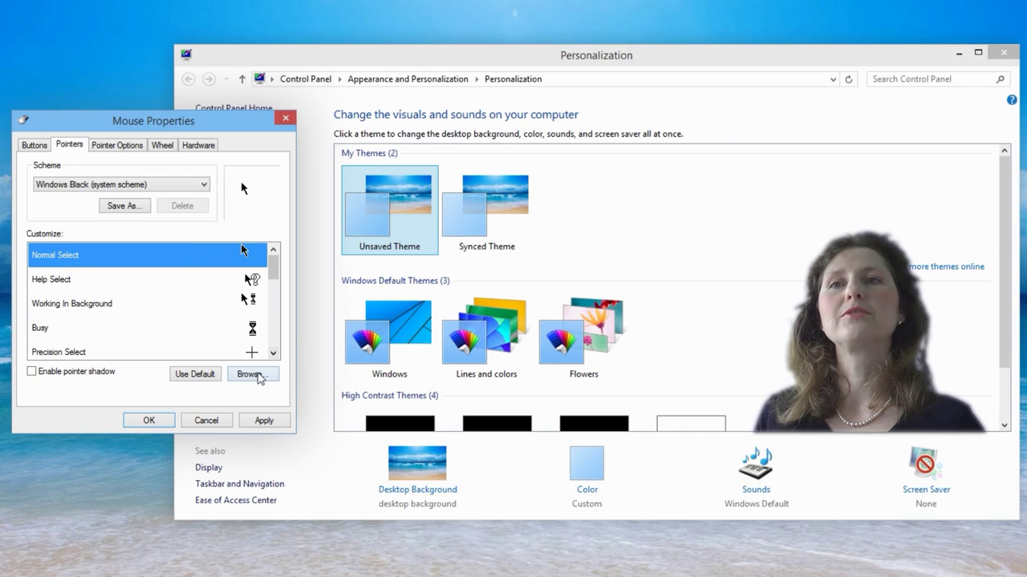
left_click(264, 420)
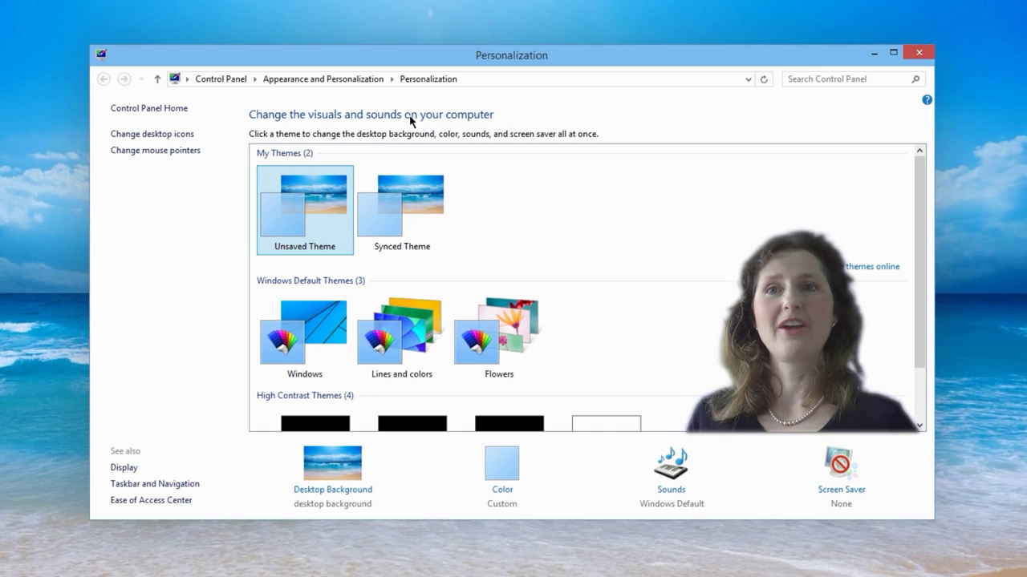
left_click(672, 467)
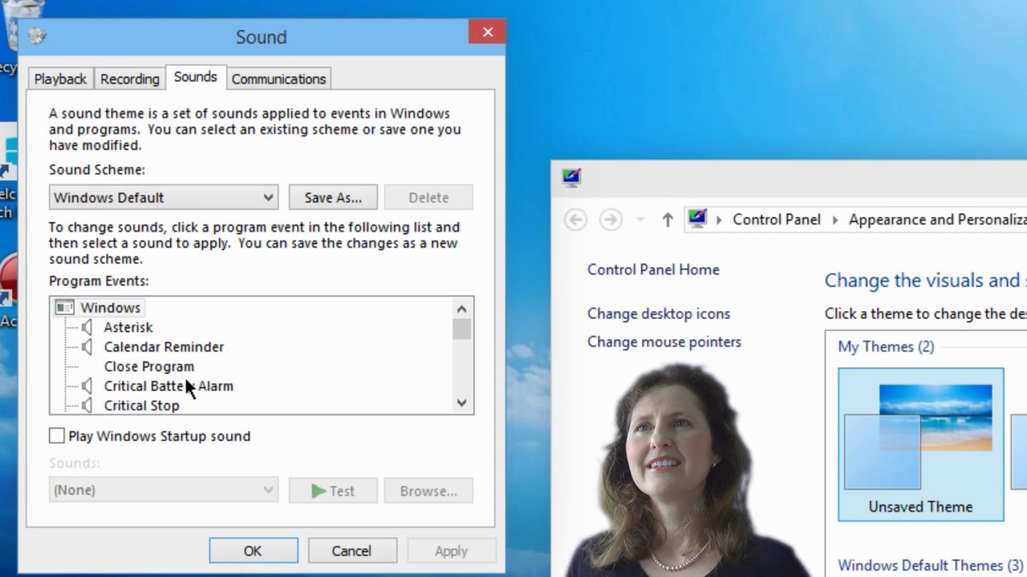
- Play the Critical Stop sound at volume 100, then select Default Beep and confirm with OK
left_click(162, 405)
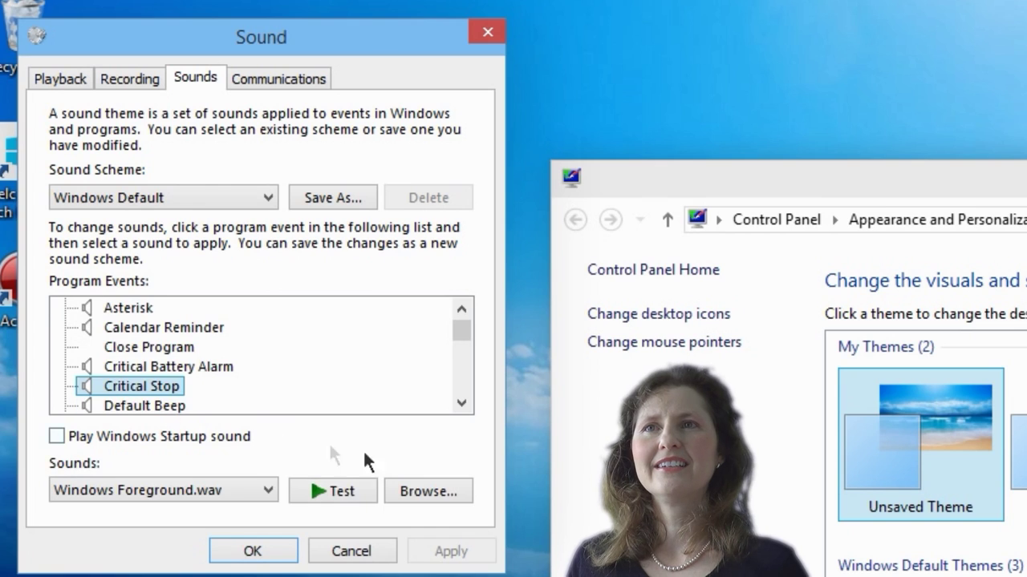
left_click(365, 491)
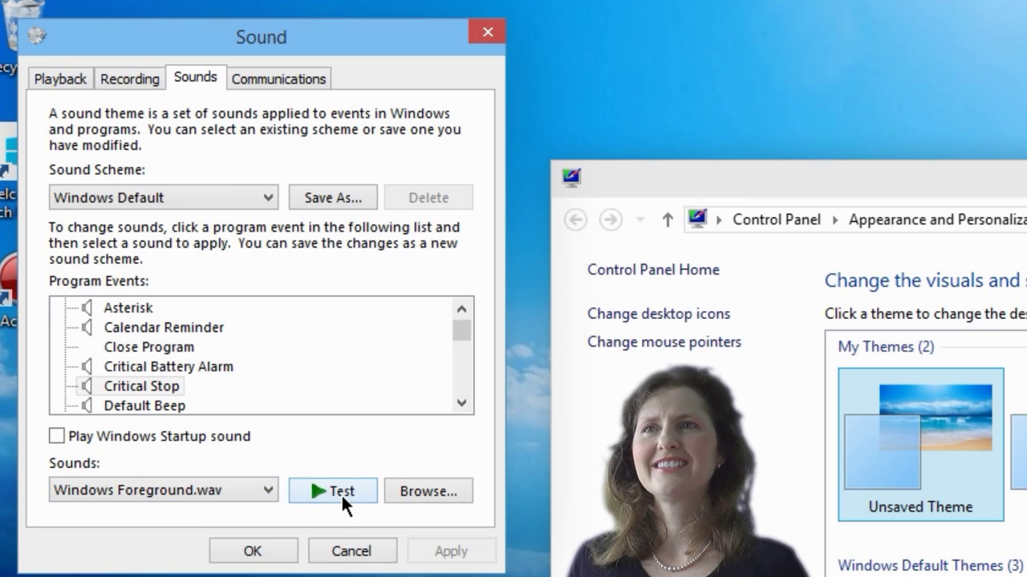
key("XF86AudioRaiseVolume")
key("XF86AudioRaiseVolume")
key("XF86AudioRaiseVolume")
key("XF86AudioRaiseVolume")
key("XF86AudioRaiseVolume")
key("XF86AudioRaiseVolume")
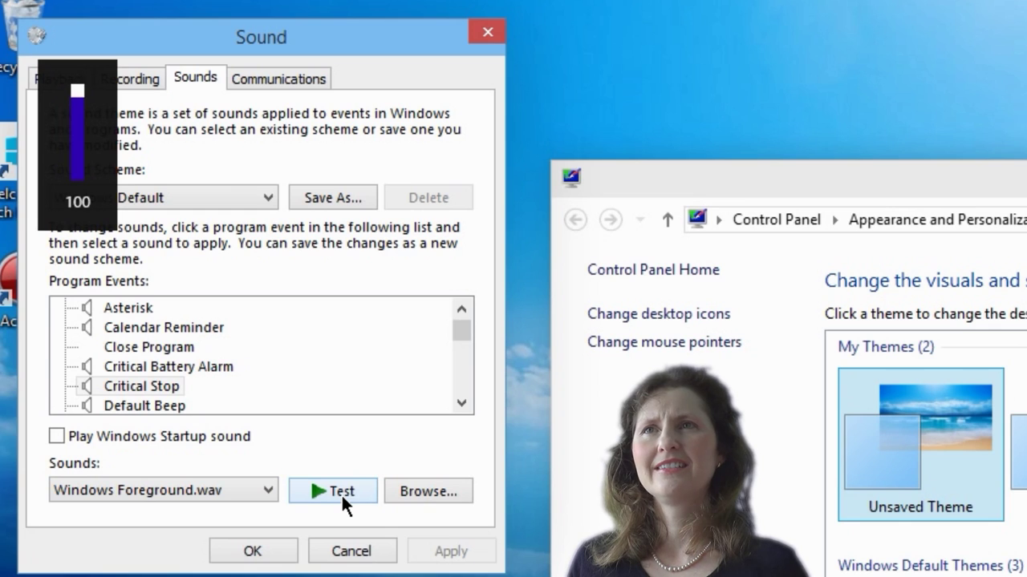
left_click(325, 492)
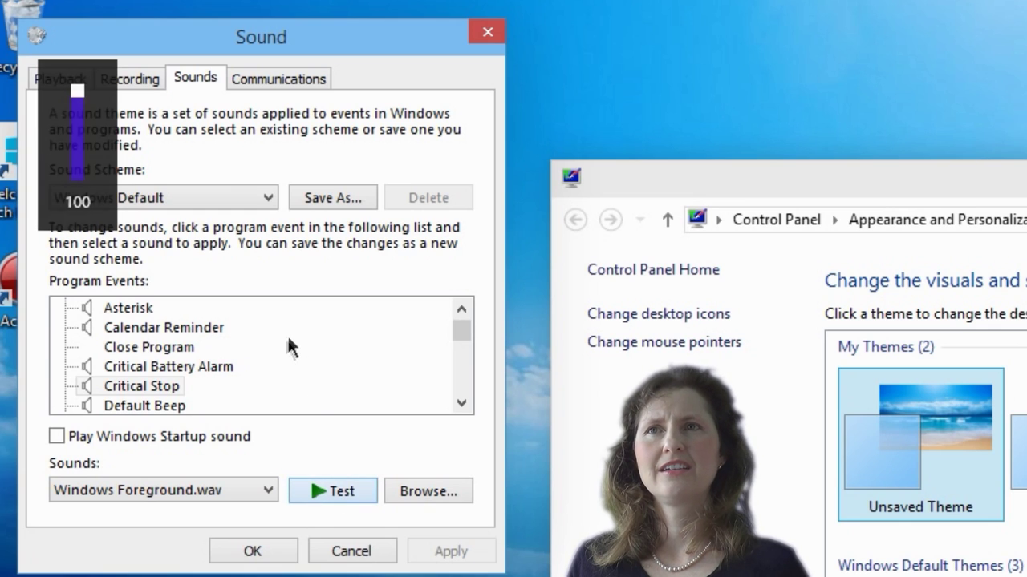
left_click(282, 366)
left_click(177, 398)
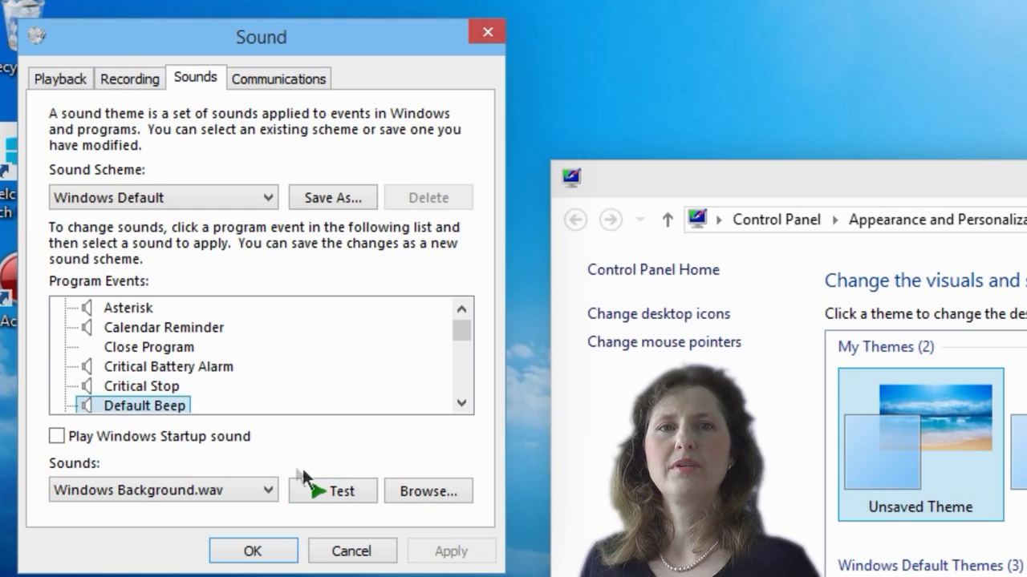
left_click(253, 551)
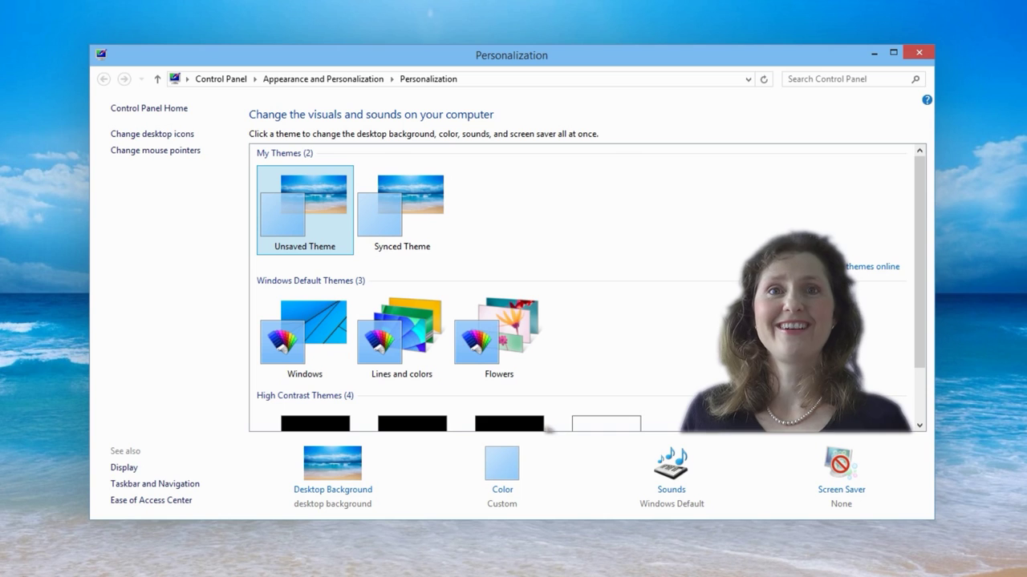
- Choose the pink swatch for the taskbar, window borders and Start menu, and save it
left_click_drag(209, 64, 200, 63)
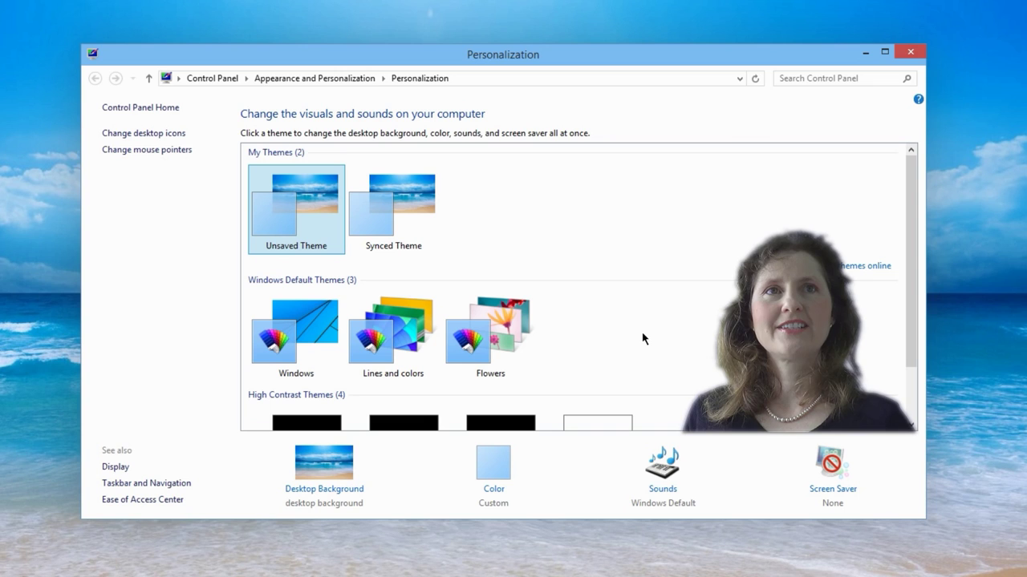
left_click(511, 476)
left_click(389, 227)
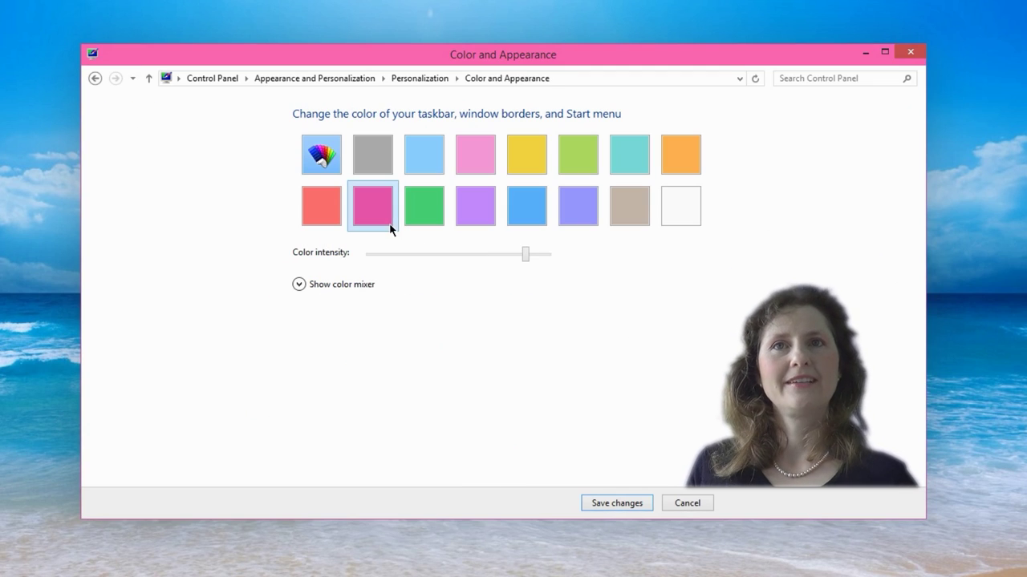
left_click(634, 502)
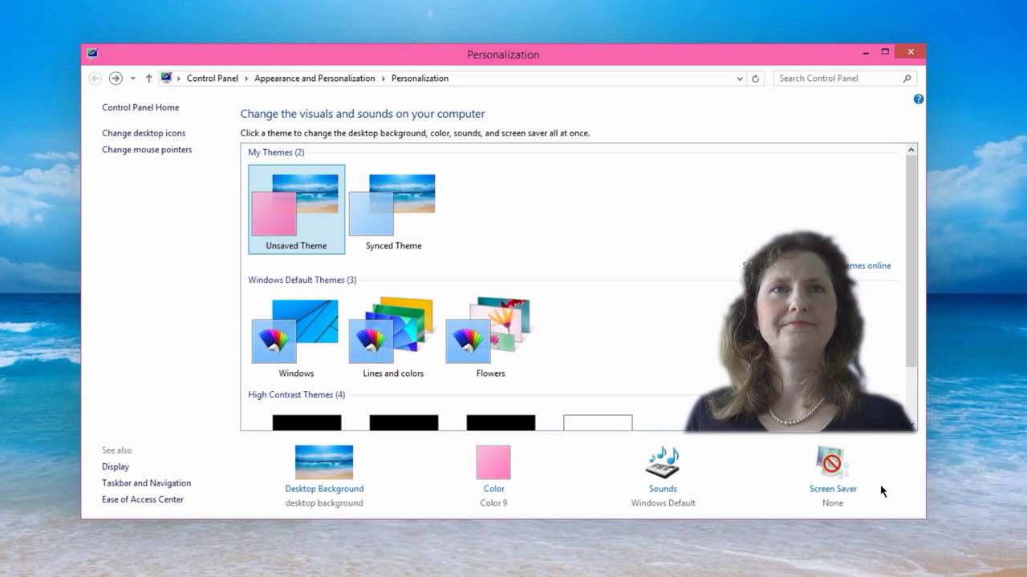
- Close the Personalization window to reveal the desktop with its pink taskbar
left_click(910, 51)
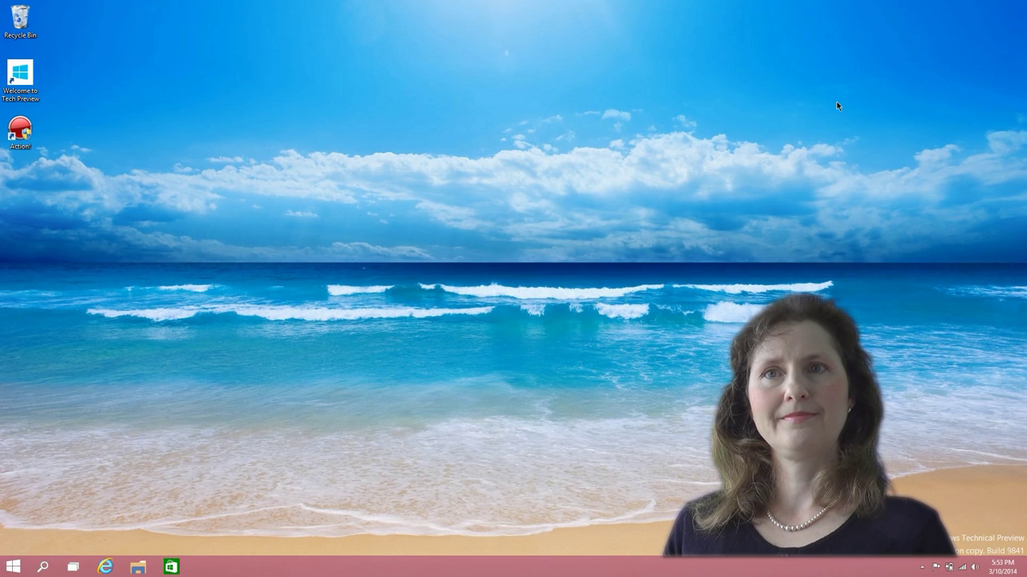
left_click(13, 567)
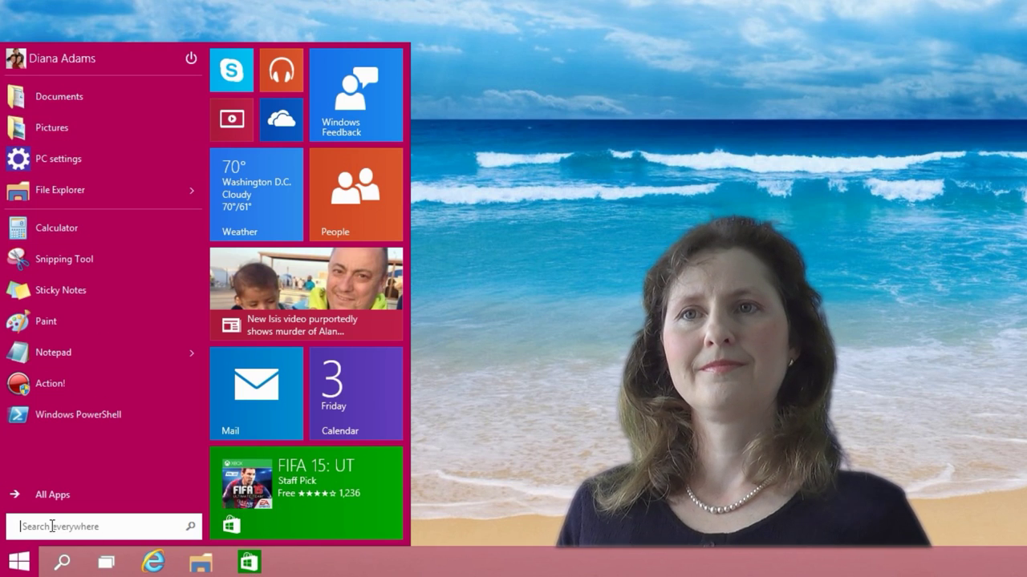
left_click(53, 495)
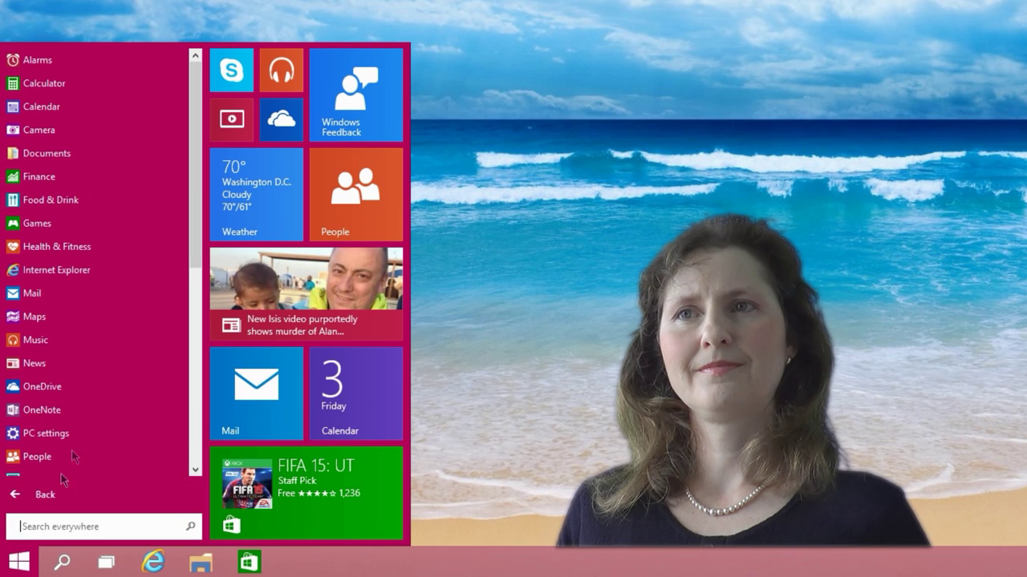
scroll(73, 183, "down", 2)
scroll(73, 183, "down", 4)
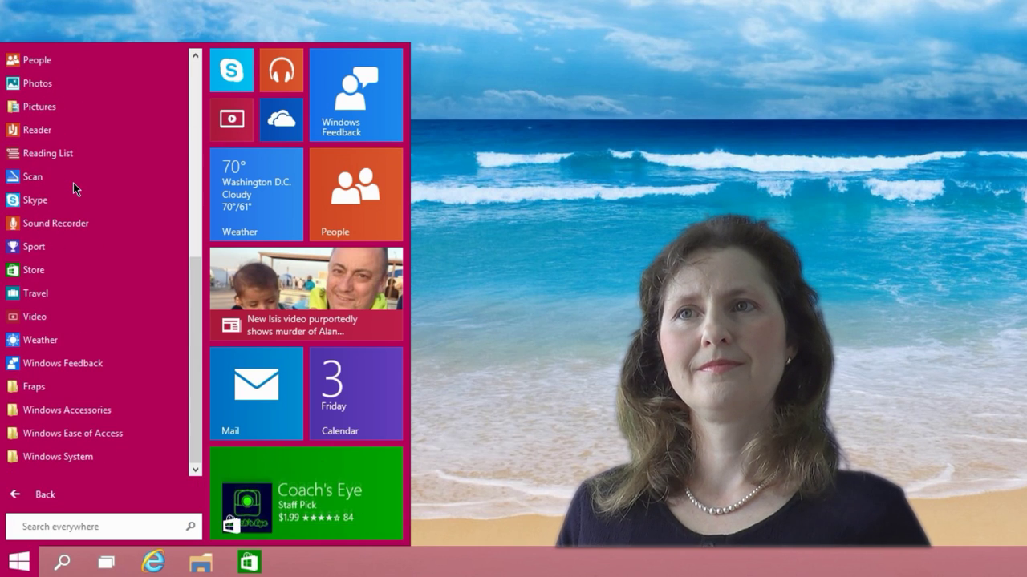
scroll(73, 183, "up", 1)
scroll(73, 182, "up", 5)
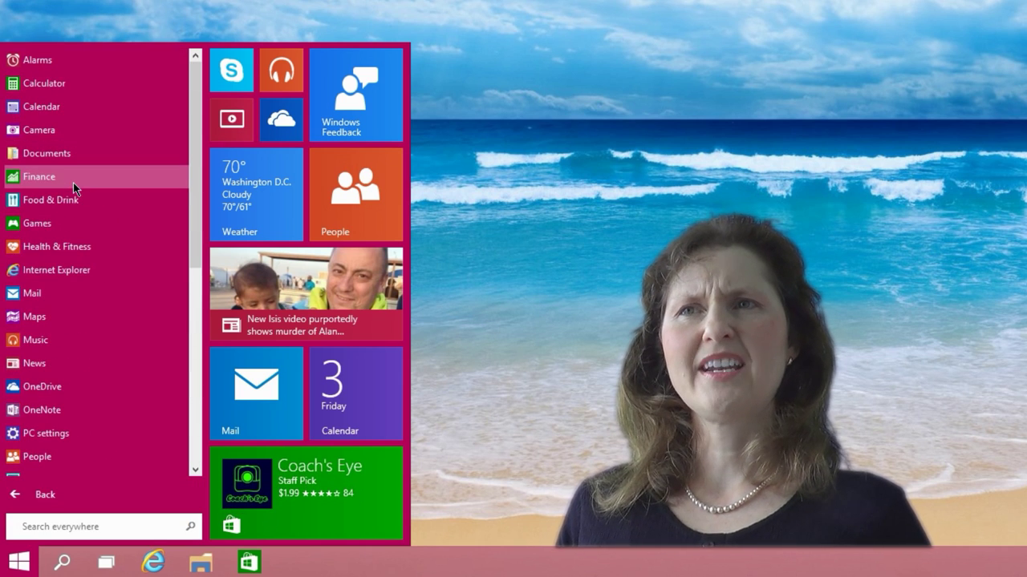
left_click(91, 496)
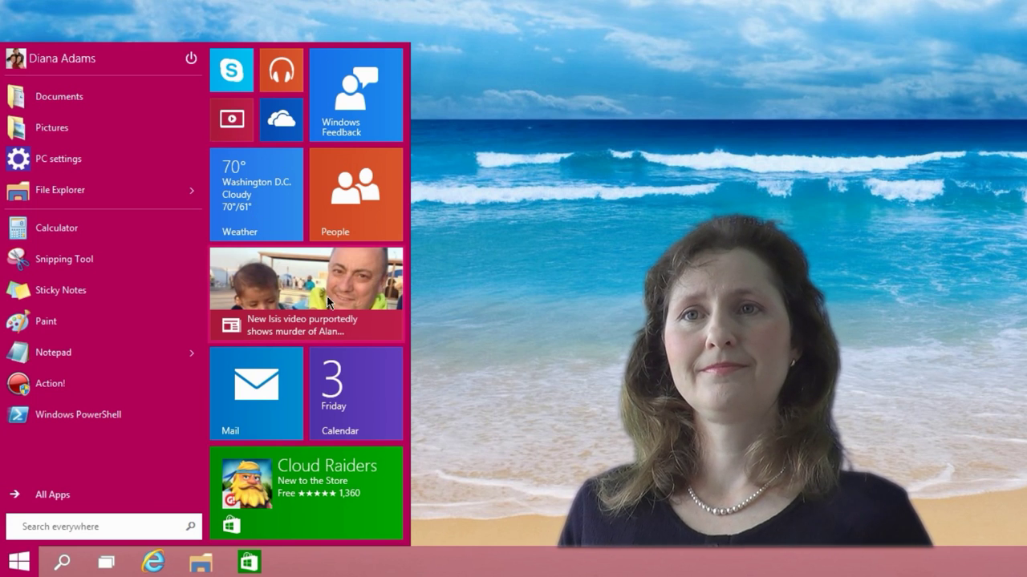
left_click_drag(360, 197, 434, 261)
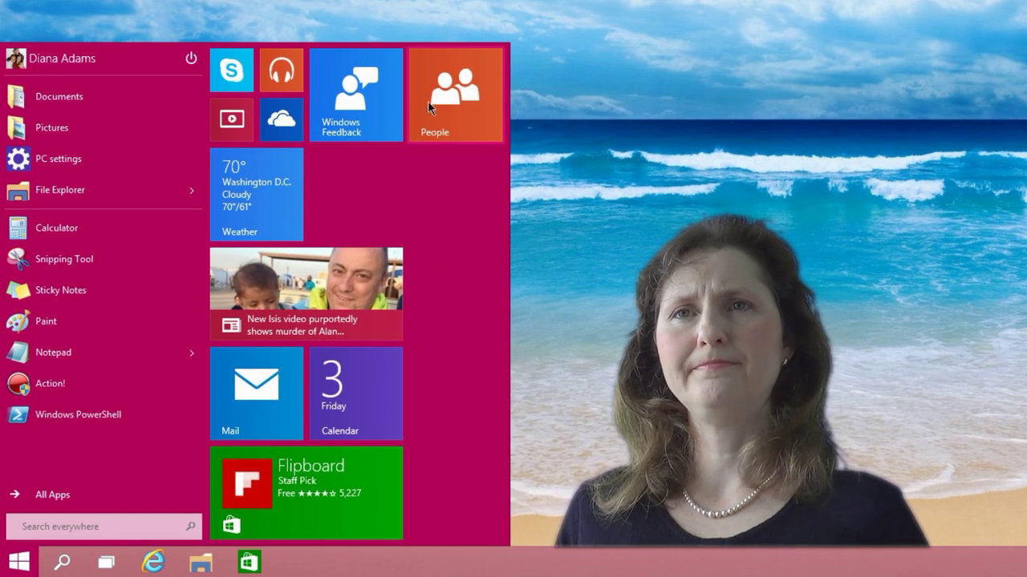
left_click_drag(428, 101, 350, 216)
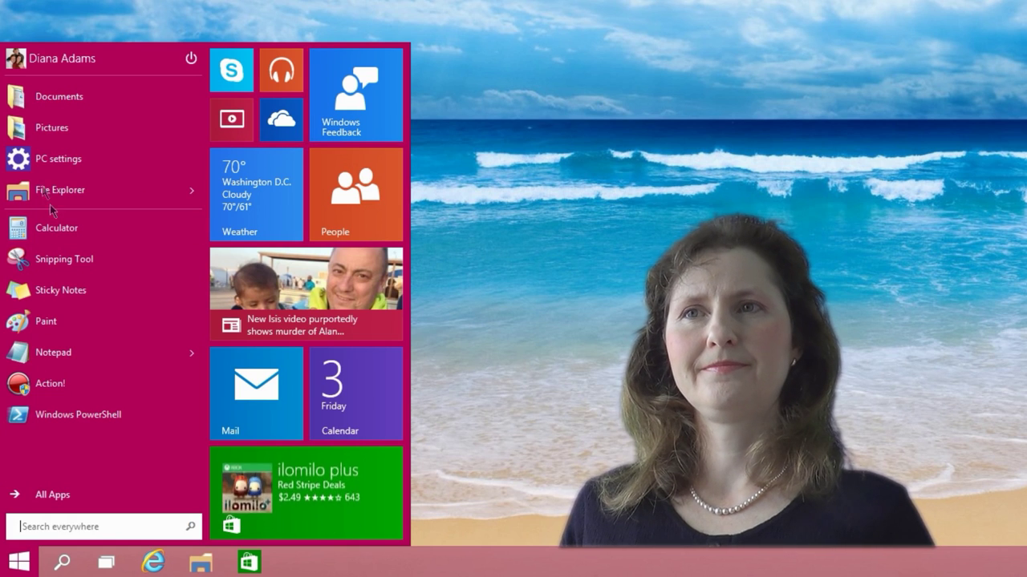
left_click(259, 402)
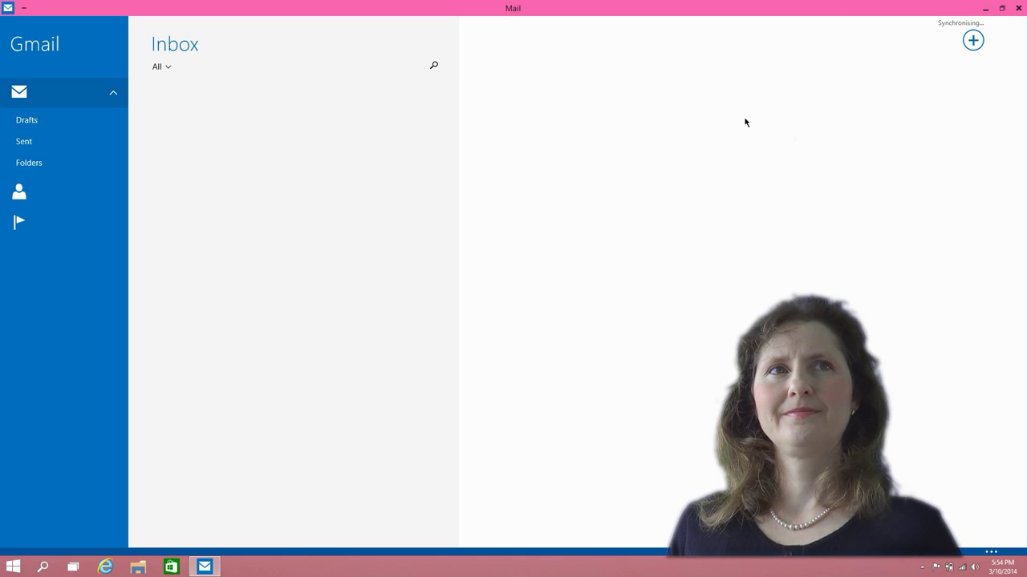
- Restore Mail to a window, move it and widen it to show the Gmail pane, then close it
left_click(1001, 8)
left_click_drag(455, 26, 738, 62)
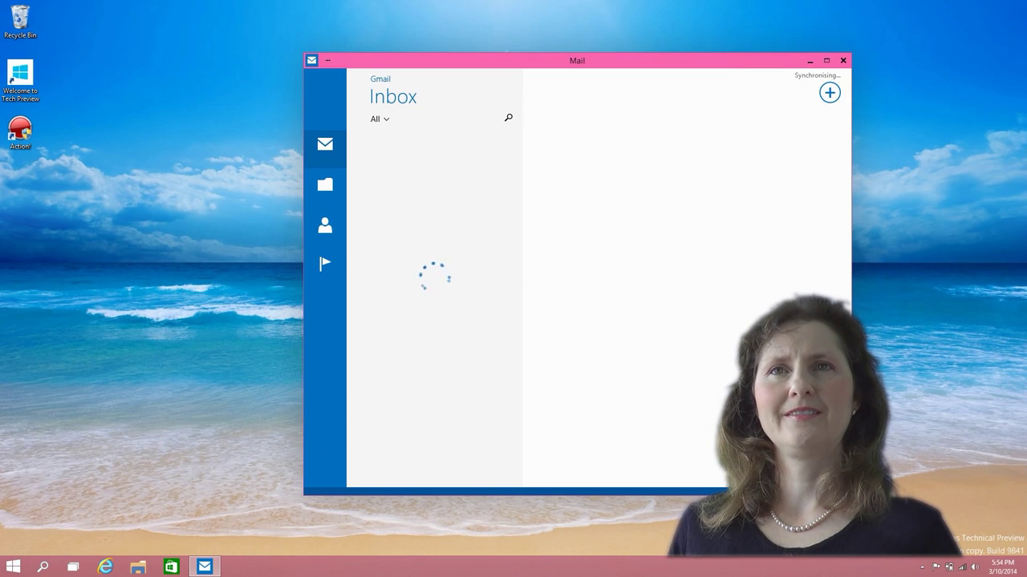
left_click_drag(851, 394, 899, 394)
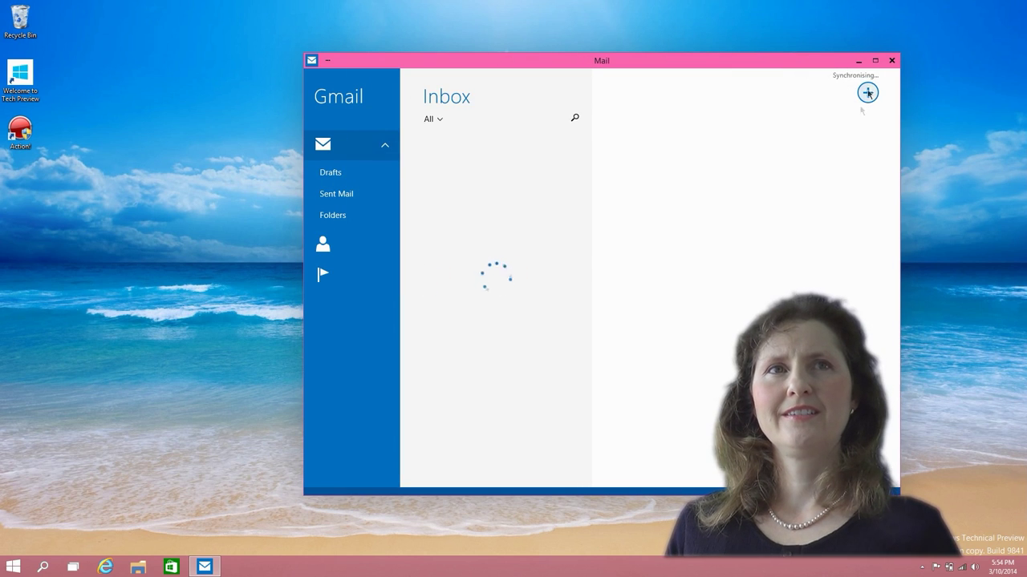
left_click(889, 62)
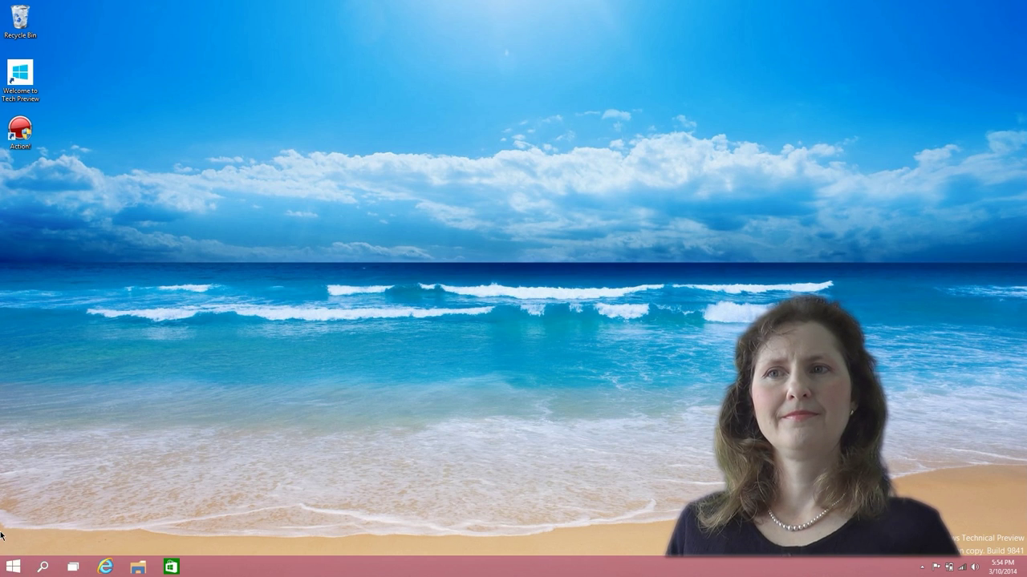
left_click(13, 567)
- Launch Notepad and open the Documents folder from the Start menu
left_click(32, 422)
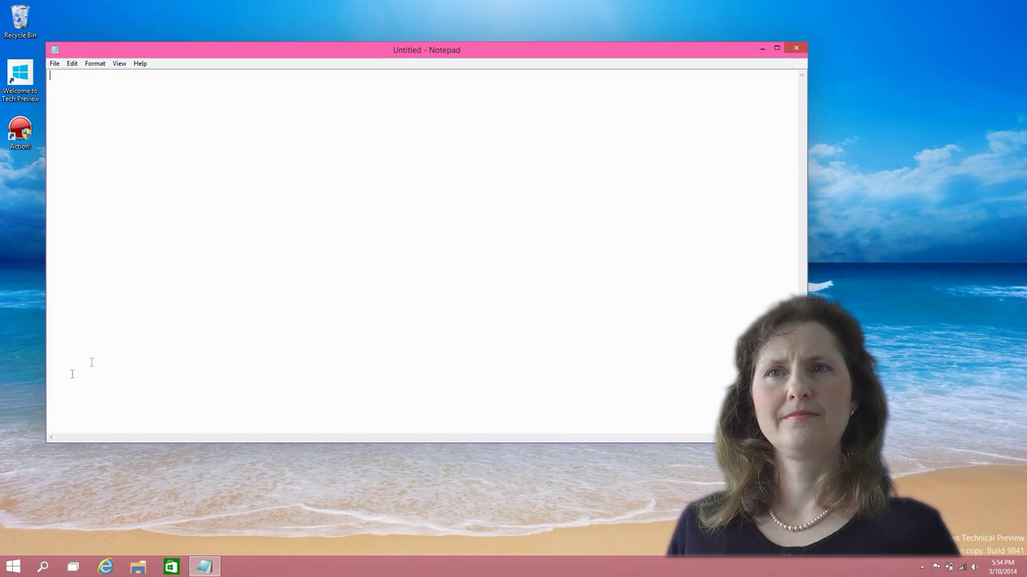
left_click(13, 567)
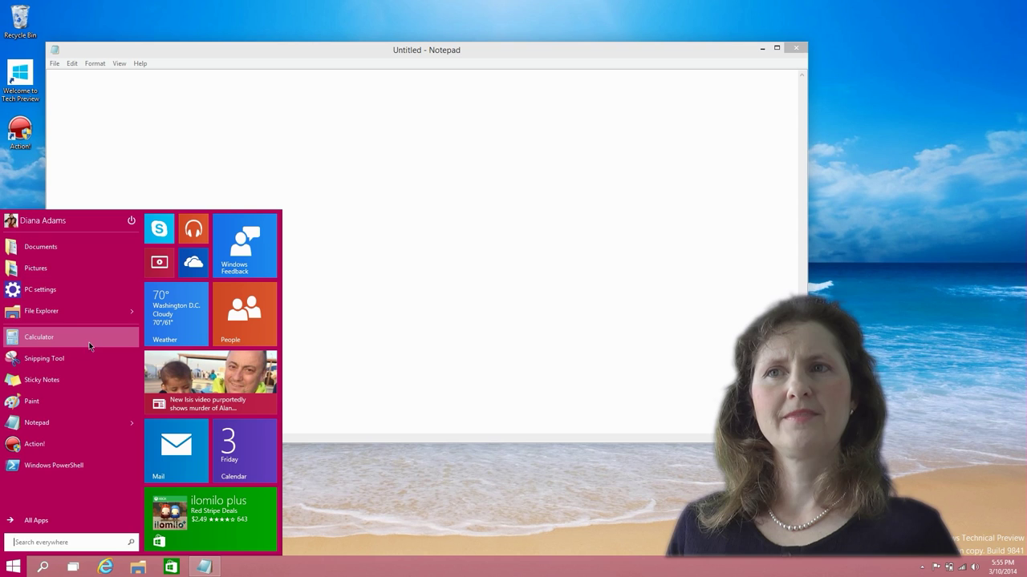
left_click(119, 245)
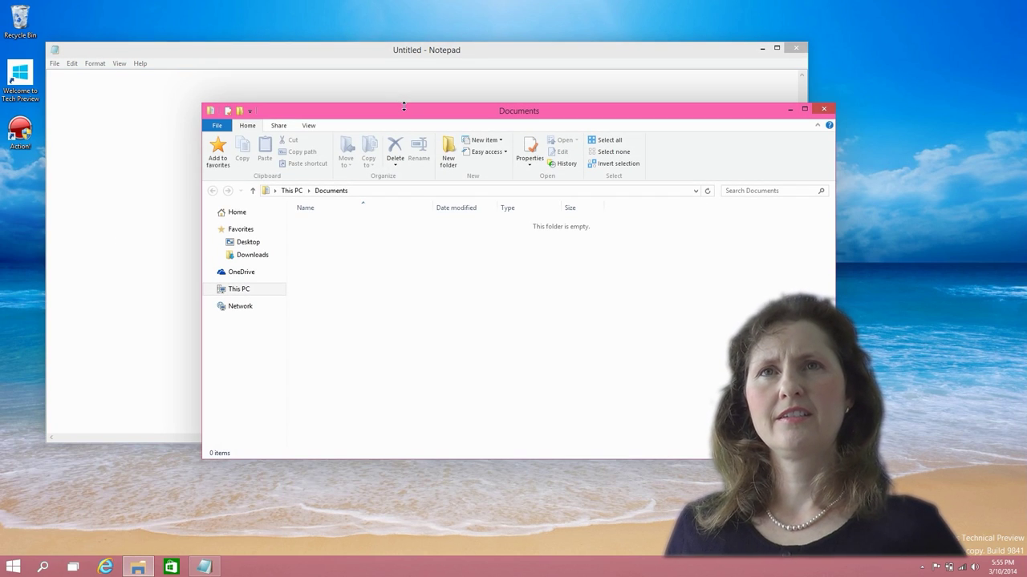
- Snap Documents right and Notepad left, then pull both back out as floating windows
left_click_drag(405, 103, 1026, 215)
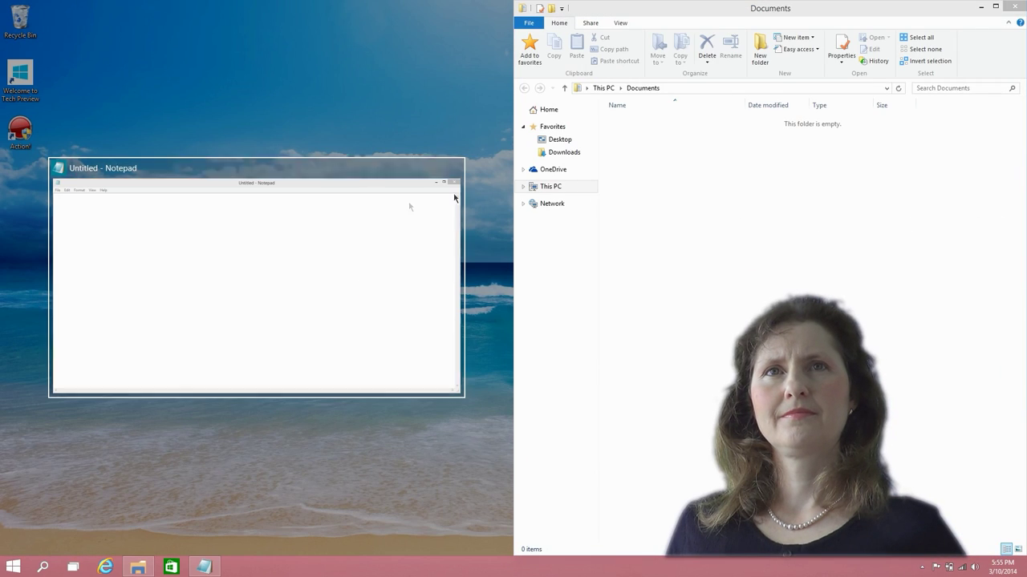
left_click(343, 173)
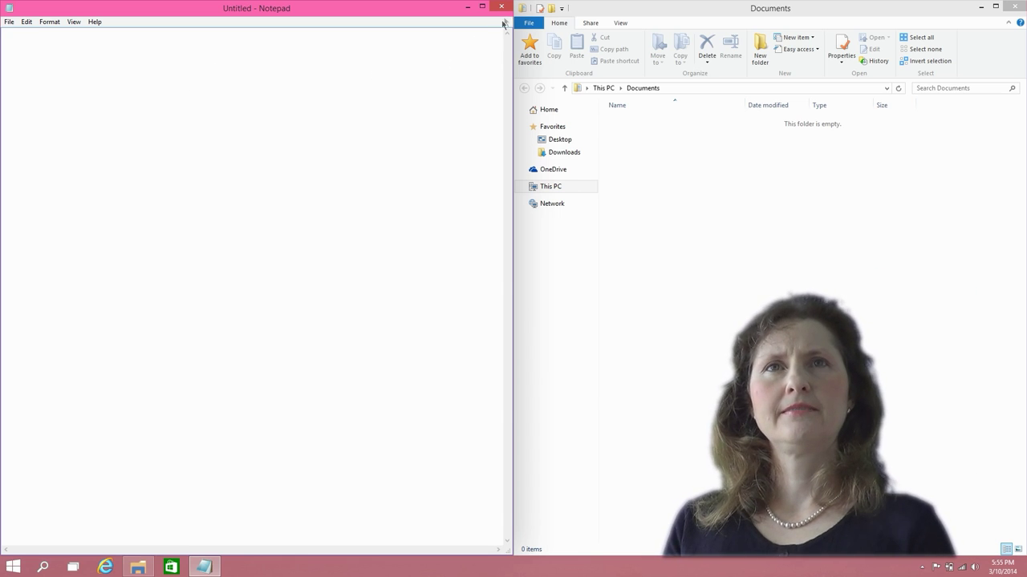
left_click_drag(454, 4, 495, 120)
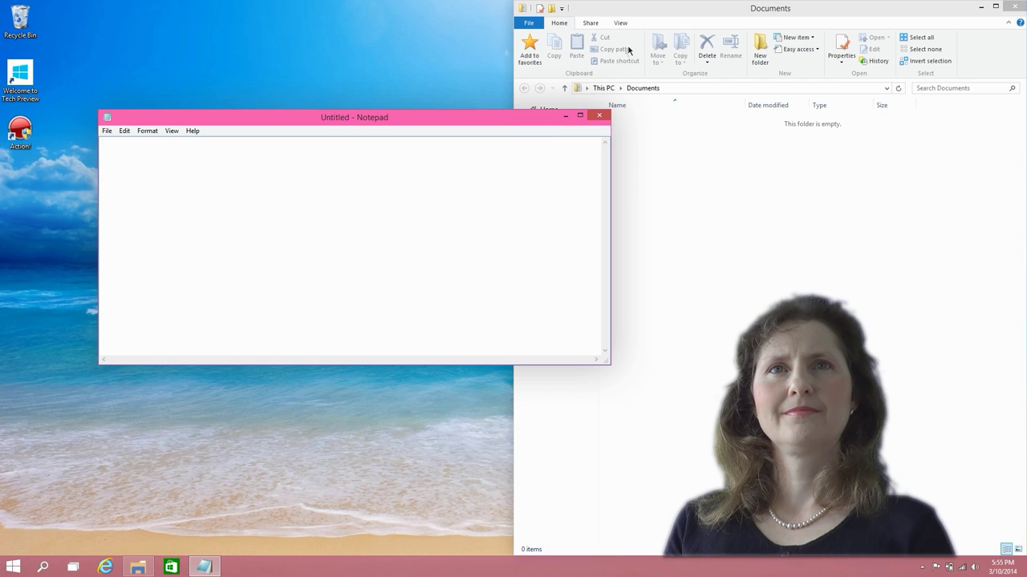
left_click_drag(701, 12, 595, 225)
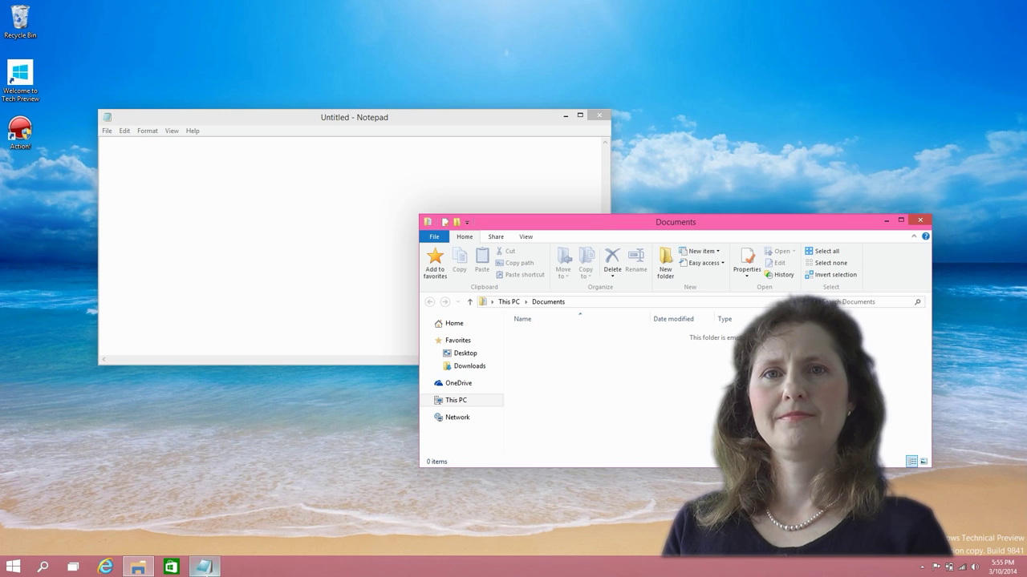
- Snap Internet Explorer top-left, Notepad top-right and Documents into the bottom-right quarter
left_click(98, 570)
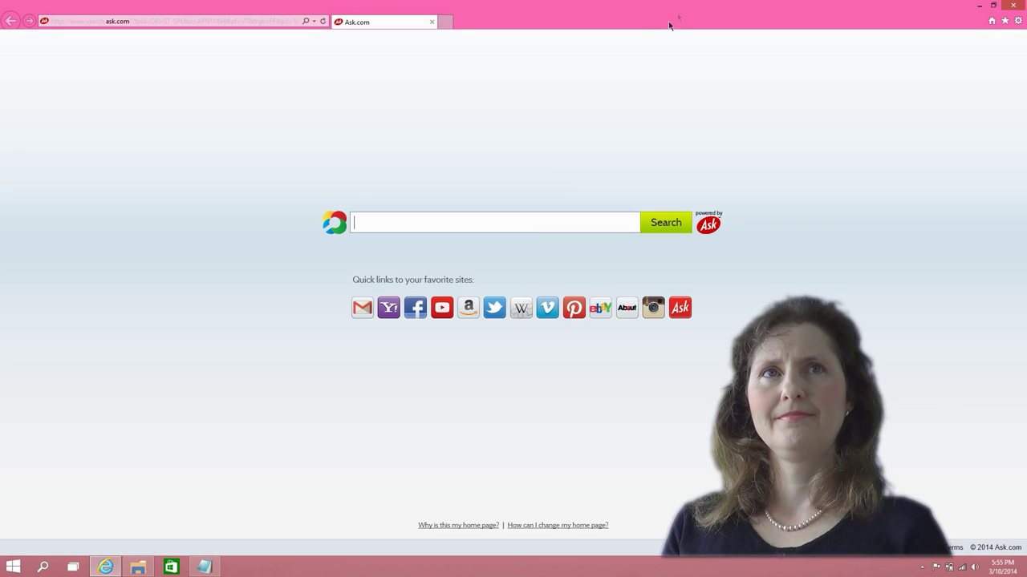
left_click_drag(669, 25, 4, 12)
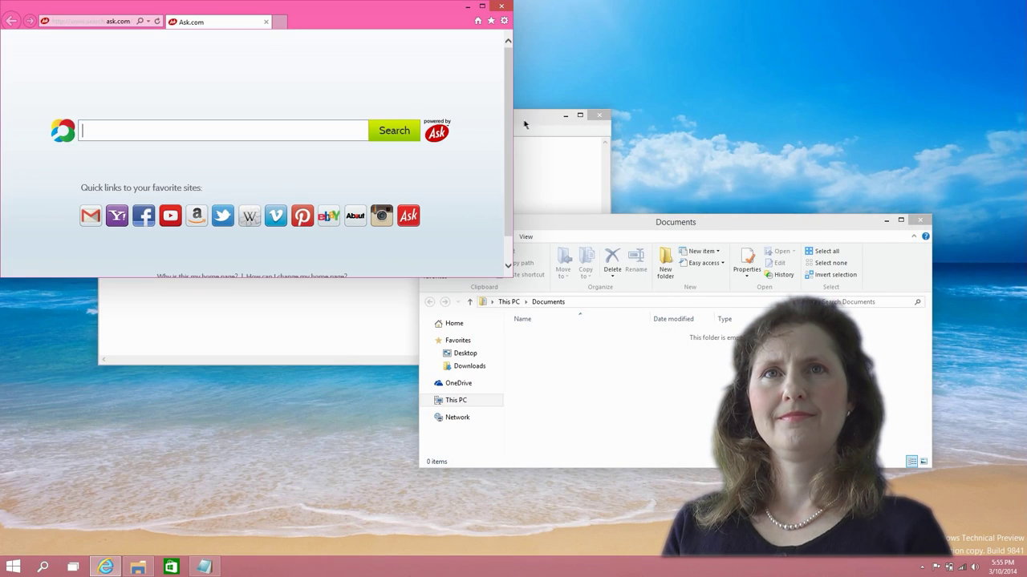
left_click_drag(525, 124, 1023, 4)
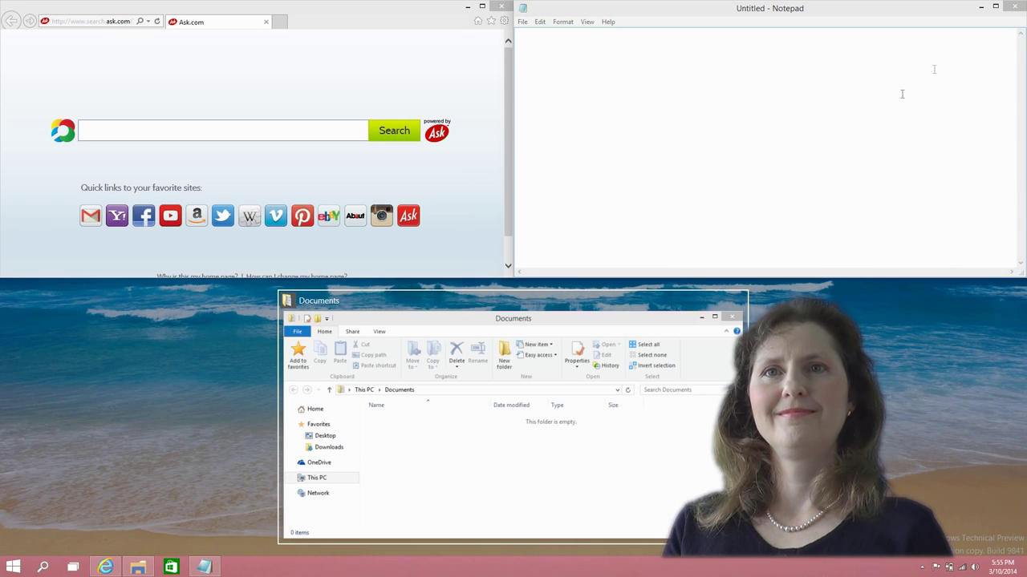
left_click(537, 314)
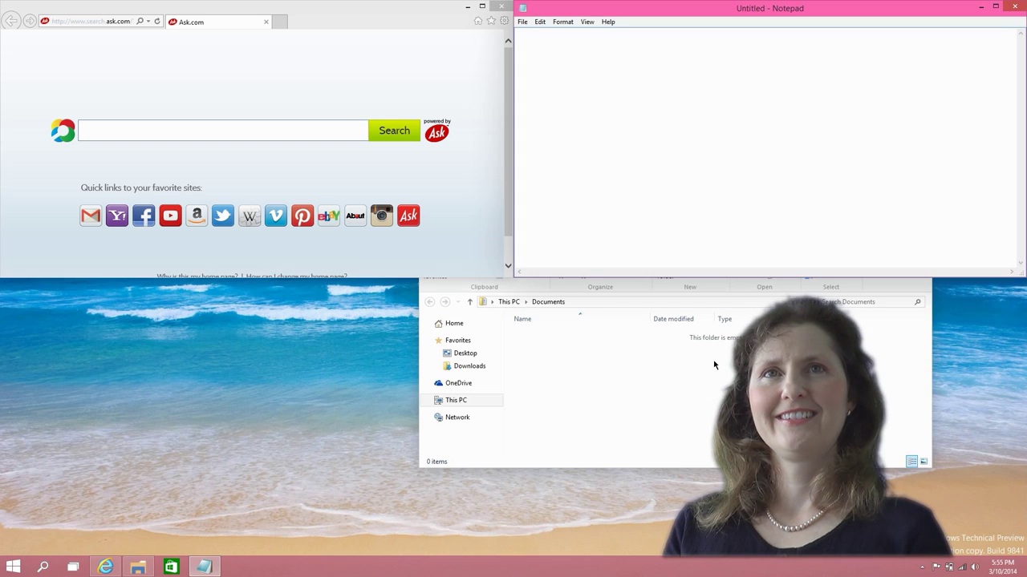
left_click_drag(717, 362, 1016, 361)
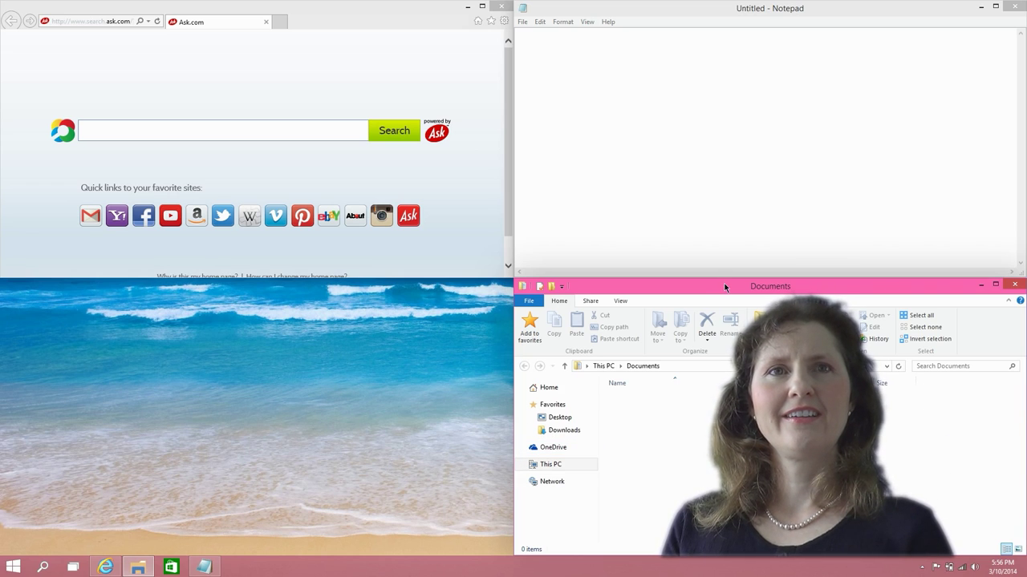
mouse_move(709, 288)
left_mouse_down()
mouse_move(619, 284)
mouse_move(709, 553)
mouse_move(709, 289)
left_mouse_up()
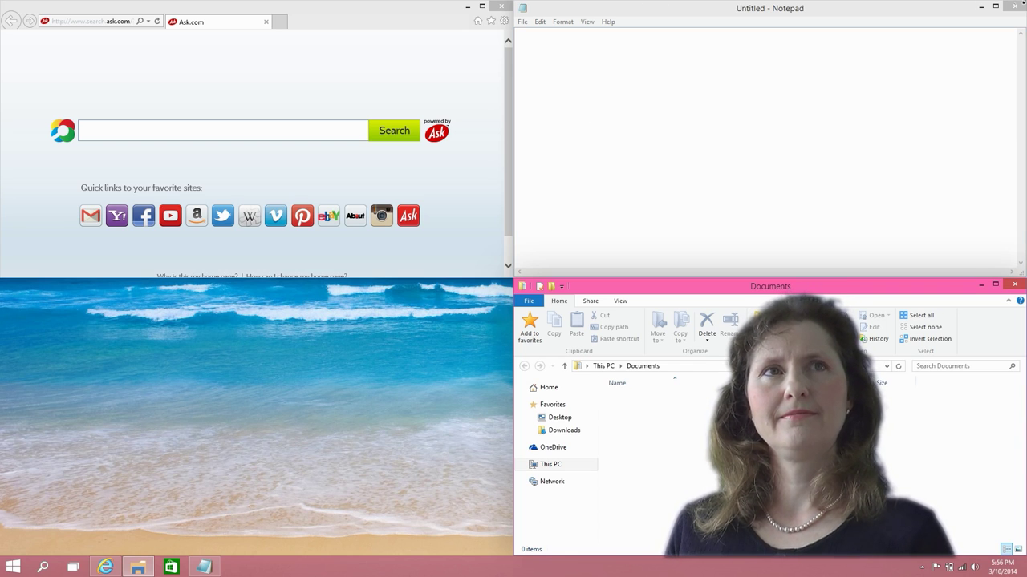
- Close Notepad and Documents, then drag Internet Explorer out of its corner to mid-desktop
left_click(1020, 5)
key("alt+F4")
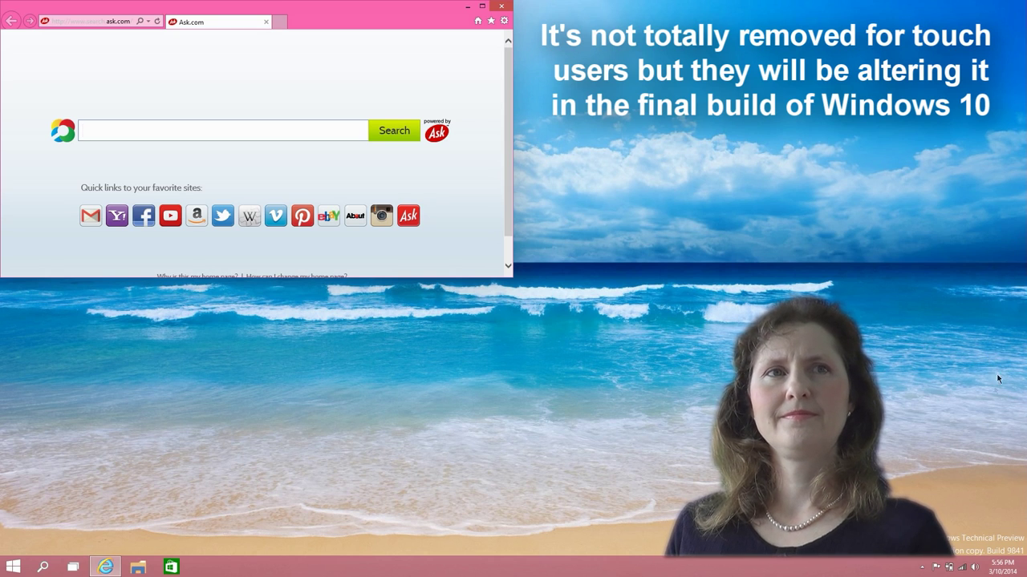
left_click(928, 371)
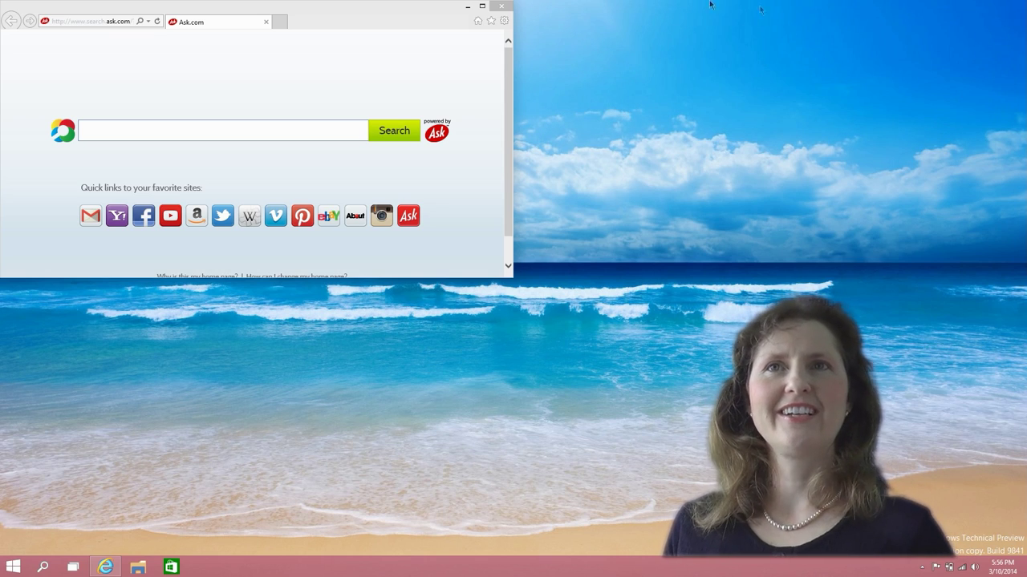
left_click_drag(213, 11, 609, 142)
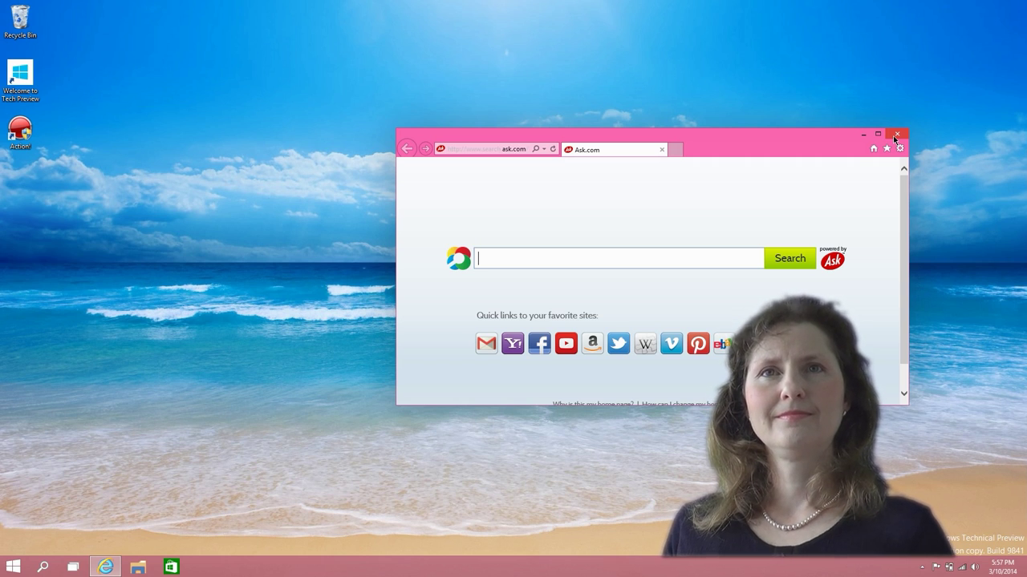
mouse_move(837, 145)
left_mouse_down()
mouse_move(1025, 305)
mouse_move(404, 320)
mouse_move(148, 200)
mouse_move(9, 220)
mouse_move(171, 217)
mouse_move(1, 4)
mouse_move(187, 39)
mouse_move(320, 103)
mouse_move(829, 138)
left_mouse_up()
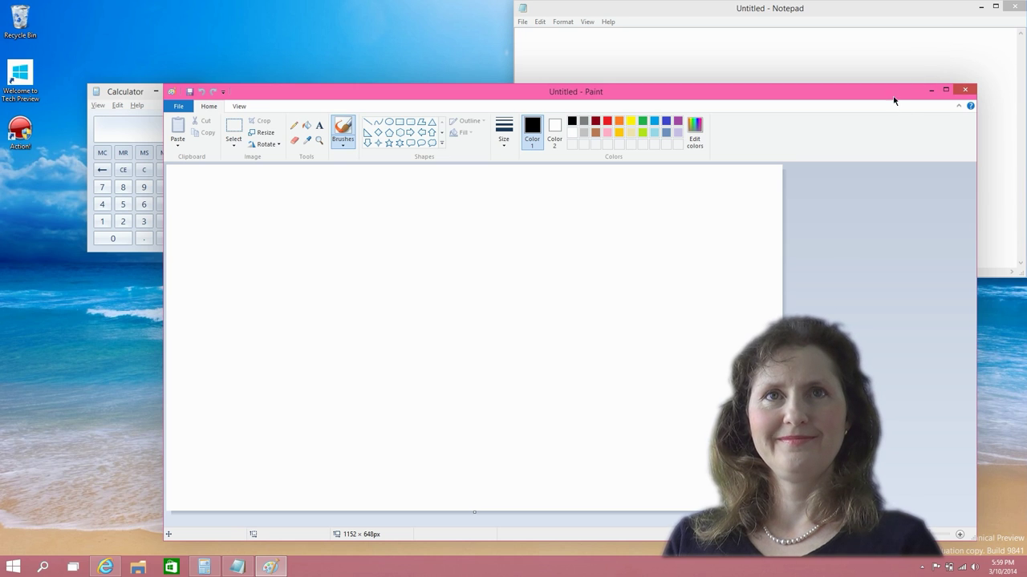
- Maximize Paint, then Alt+Tab through the open windows and land back on Paint
left_click(946, 89)
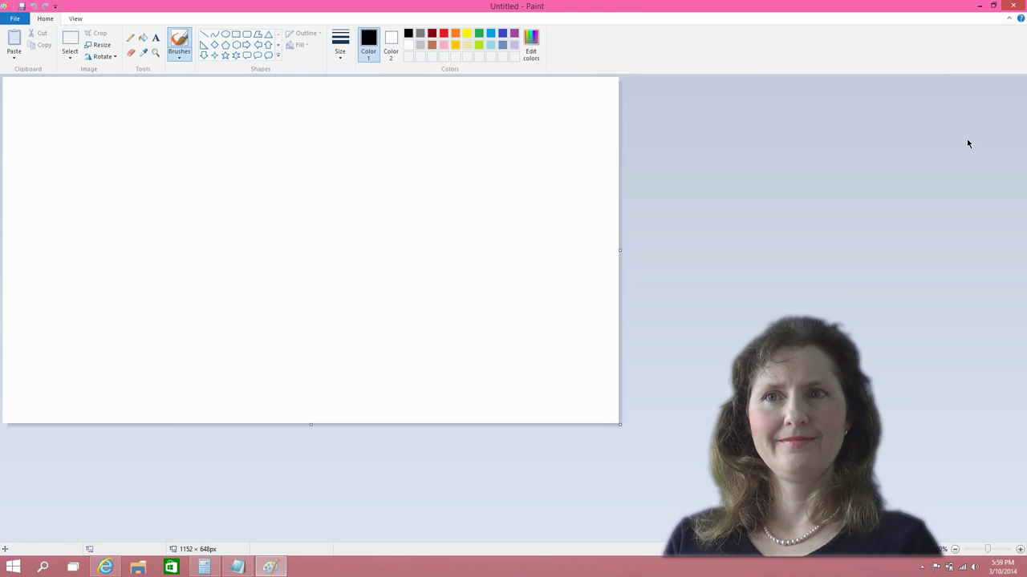
key("alt+Tab")
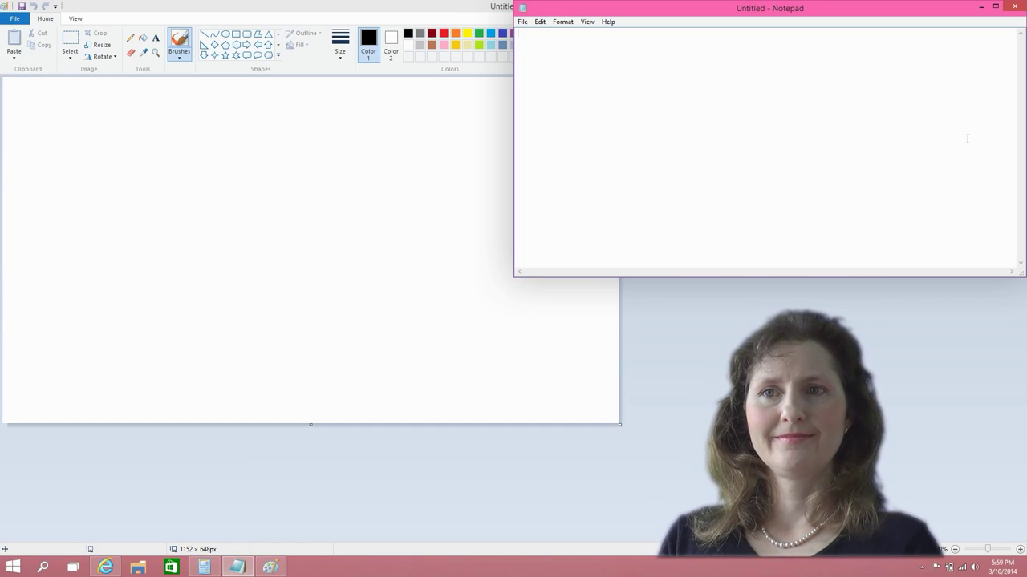
key("alt+Tab")
key("alt+Tab")
key("alt+Tab")
key("alt+Tab")
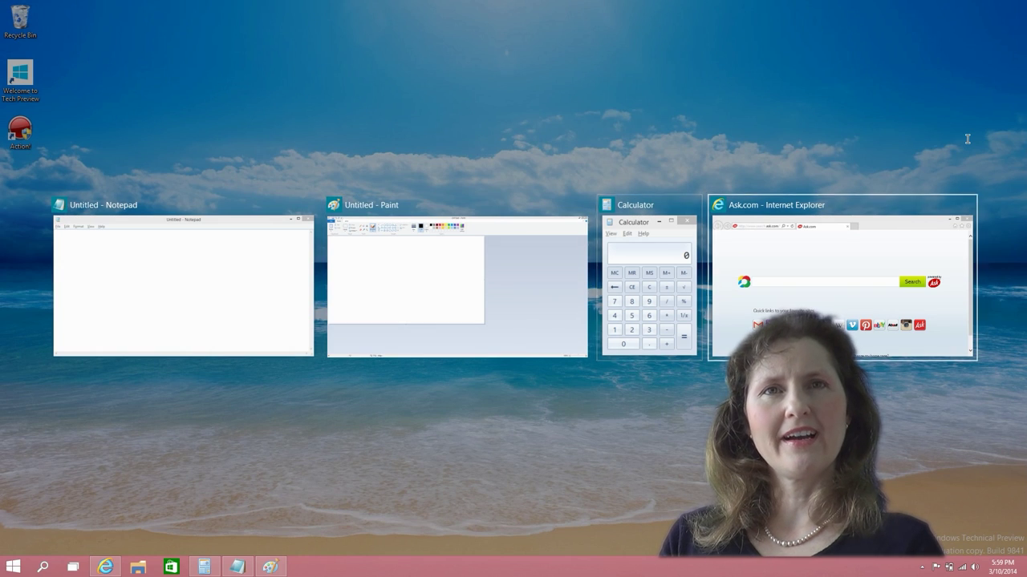
key("alt+Tab")
key("alt+Tab")
key("alt+Tab")
key("alt+Tab")
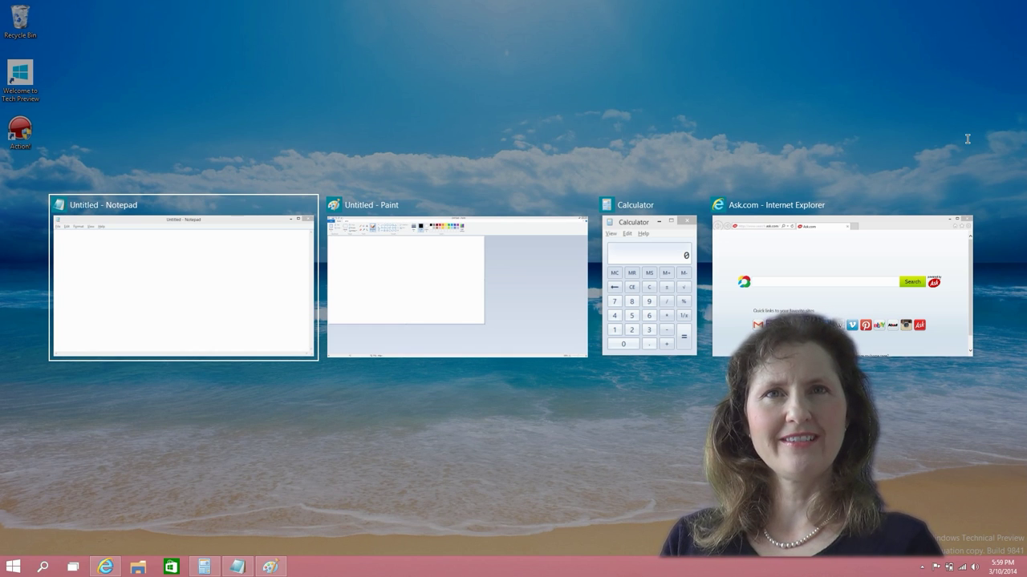
key("alt+Tab")
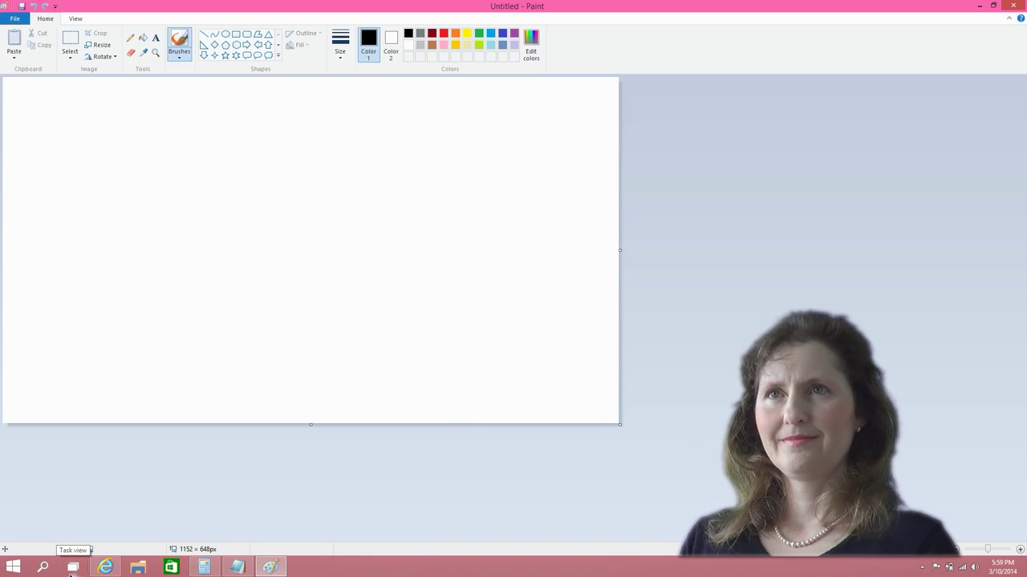
- Use Task View to bring Notepad forward, then Internet Explorer
left_click(73, 567)
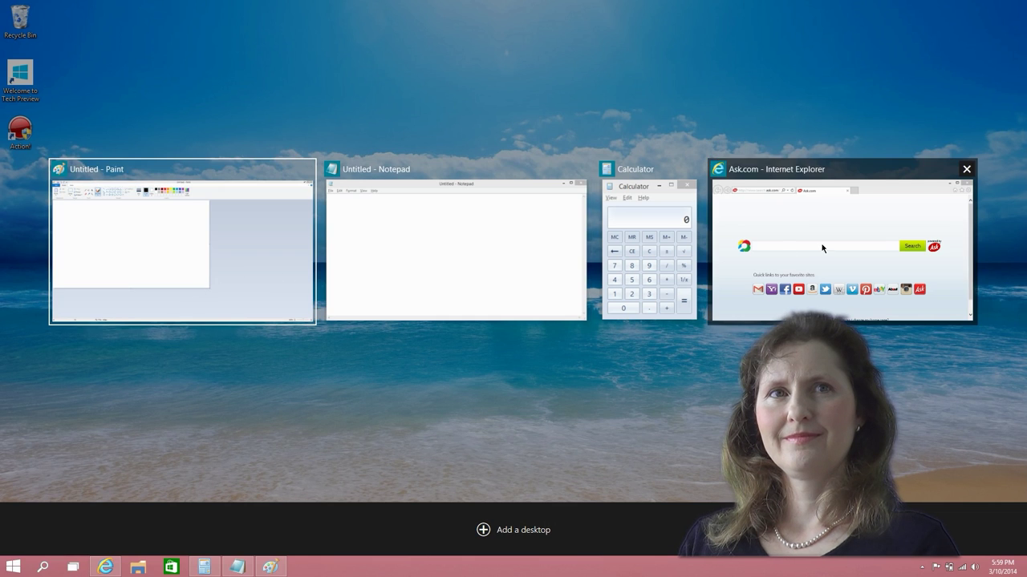
left_click(528, 195)
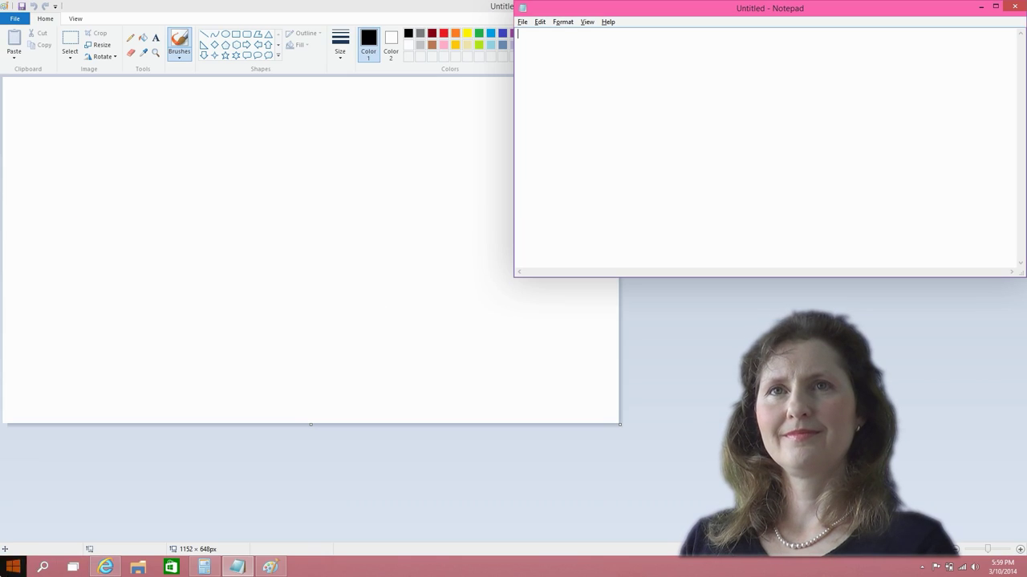
left_click(73, 568)
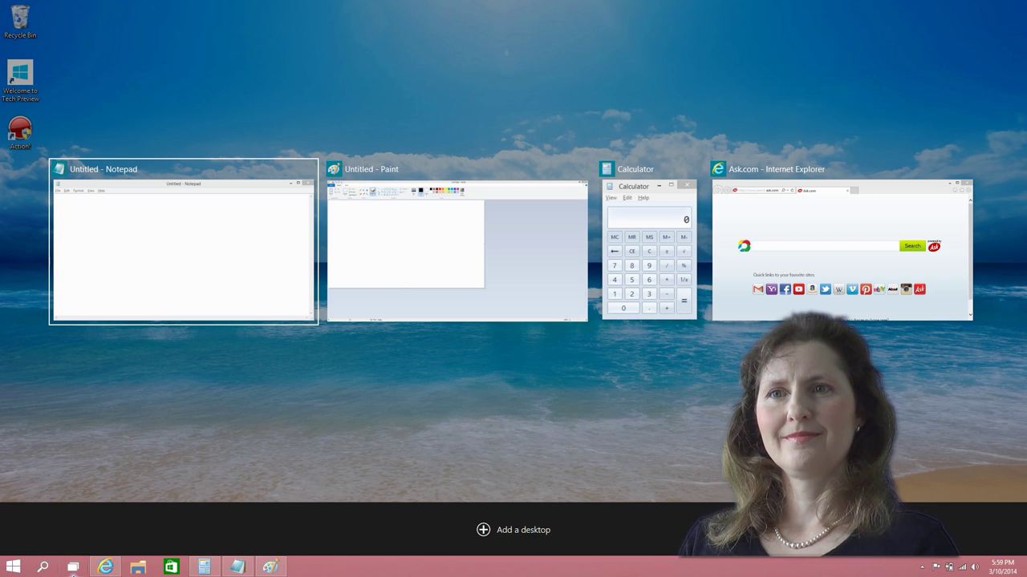
left_click(736, 257)
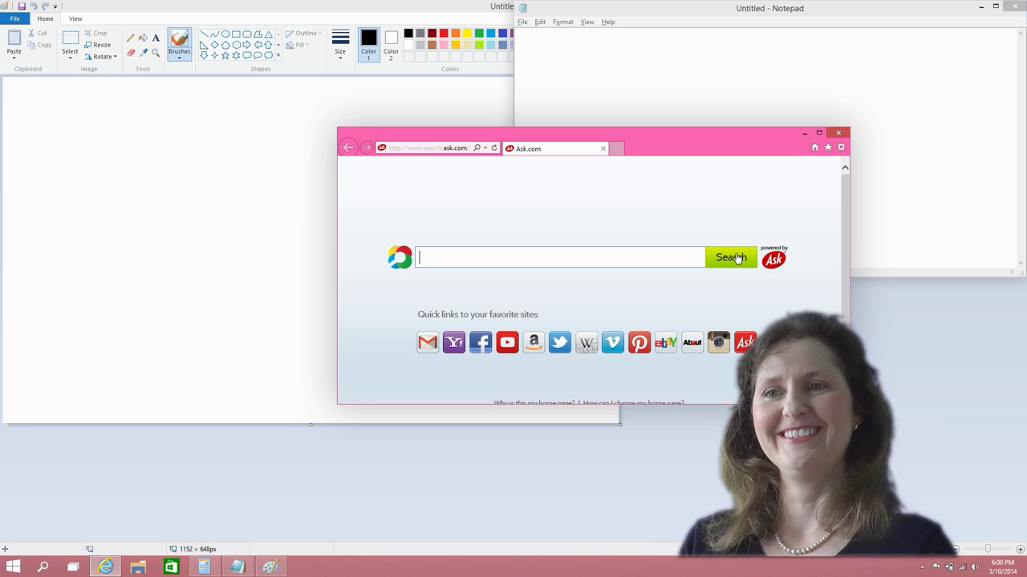
- Alt+Tab through the windows ending on Internet Explorer, then reopen Task View
key("alt+Tab")
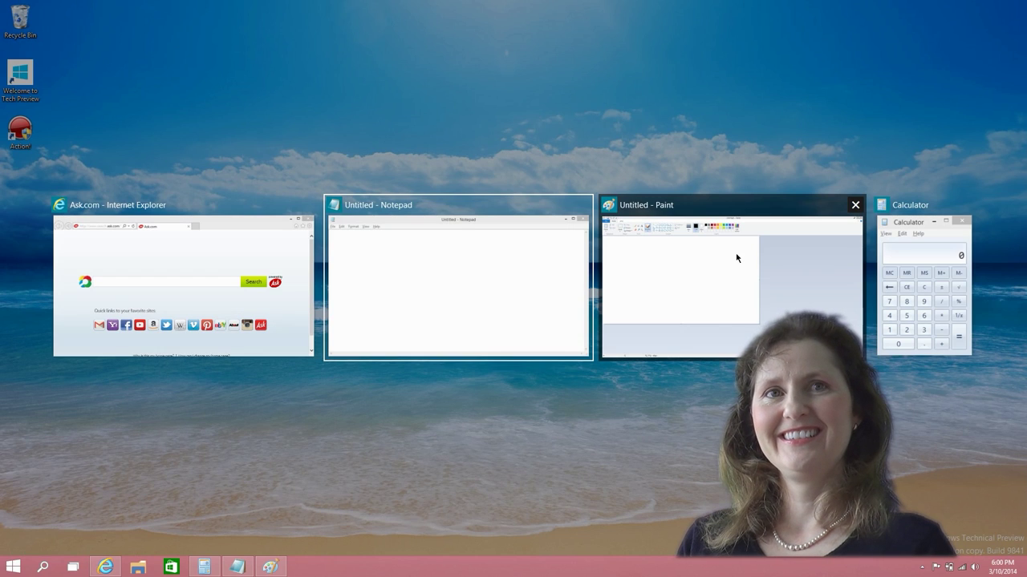
key("alt+Tab")
key("alt+Tab")
key("alt+Tab")
key("alt+Tab")
key("alt+Tab")
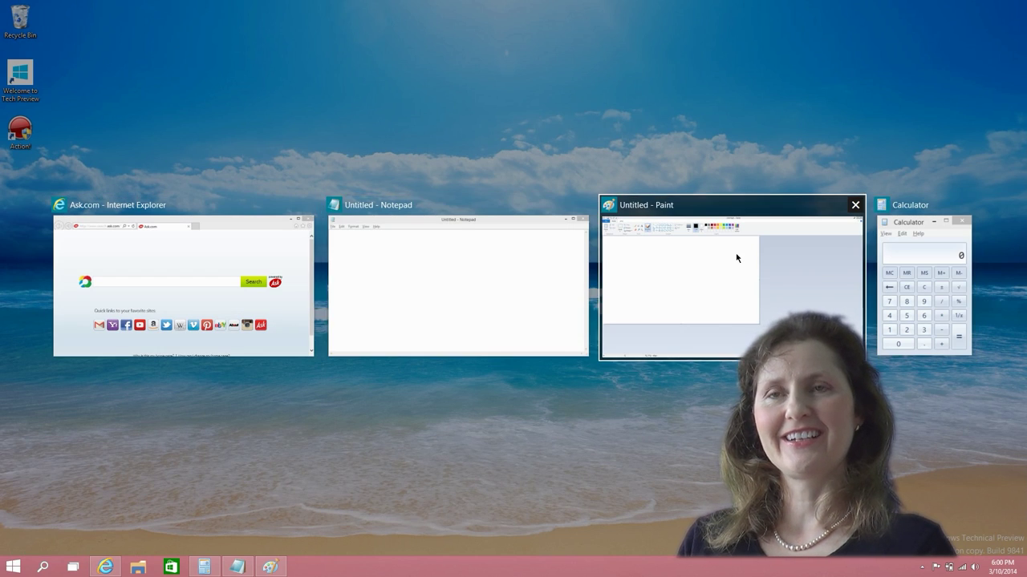
key("alt+Tab")
key("alt+Tab")
key("alt+Tab")
key("alt+Tab")
key("alt+Tab")
key("alt+Tab")
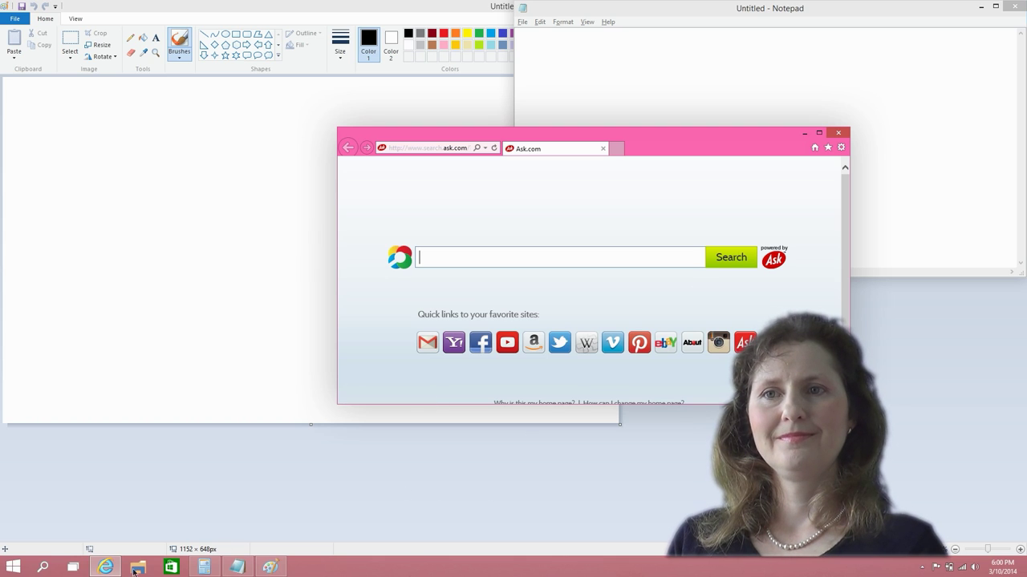
left_click(72, 568)
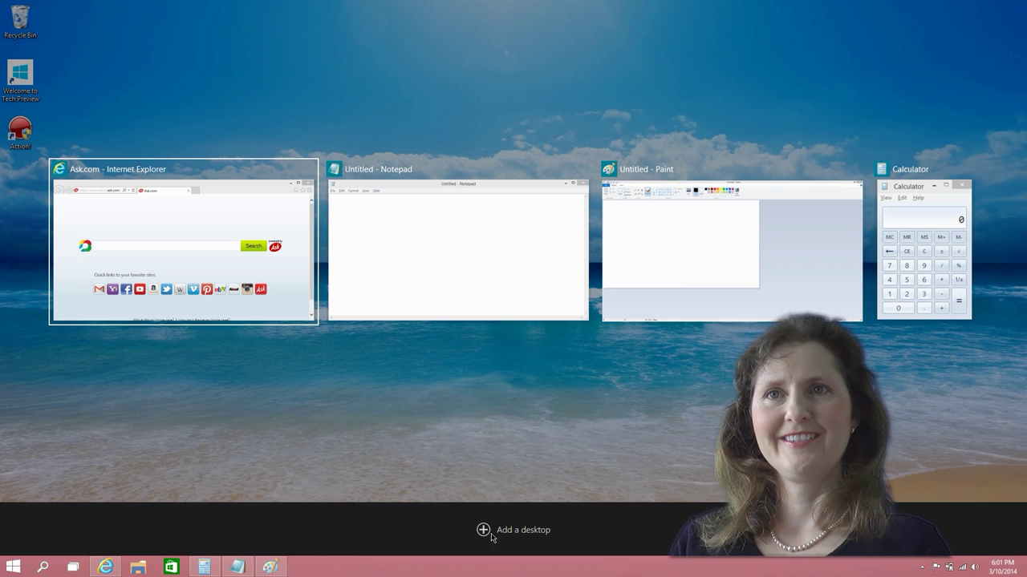
- Add a second desktop, switch to it, and open a taller File Explorer window there
left_click(485, 530)
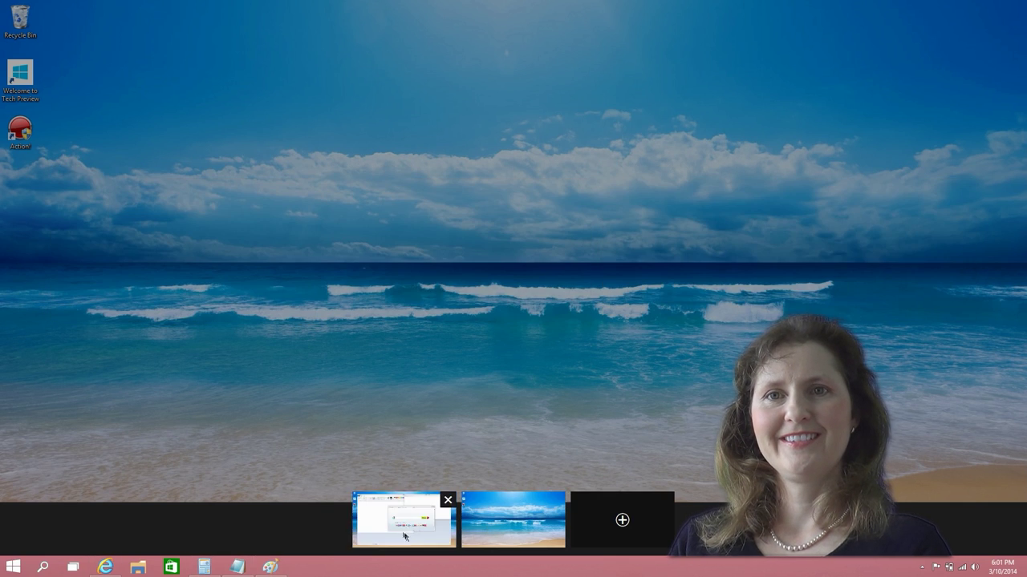
left_click(491, 530)
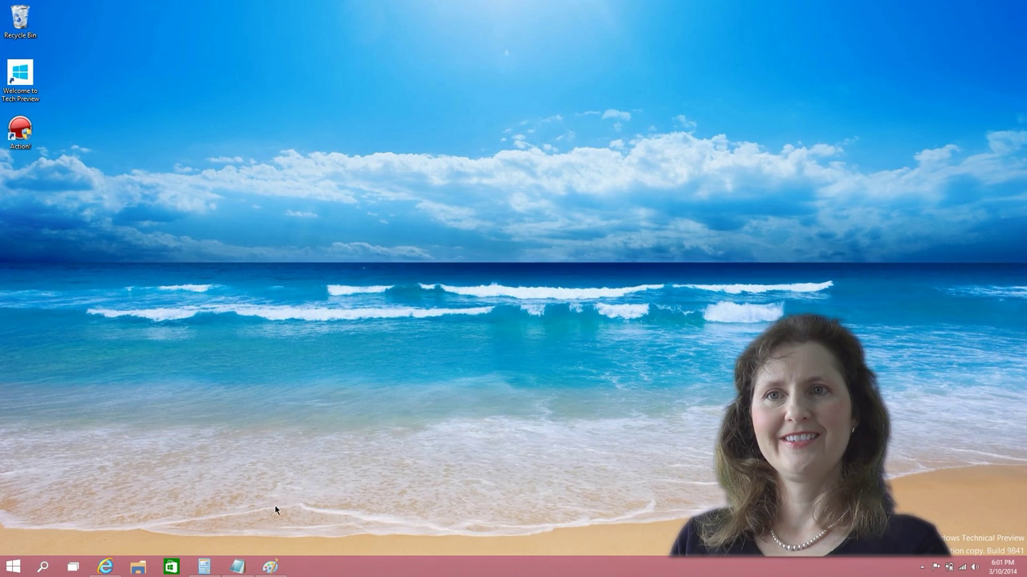
left_click(138, 567)
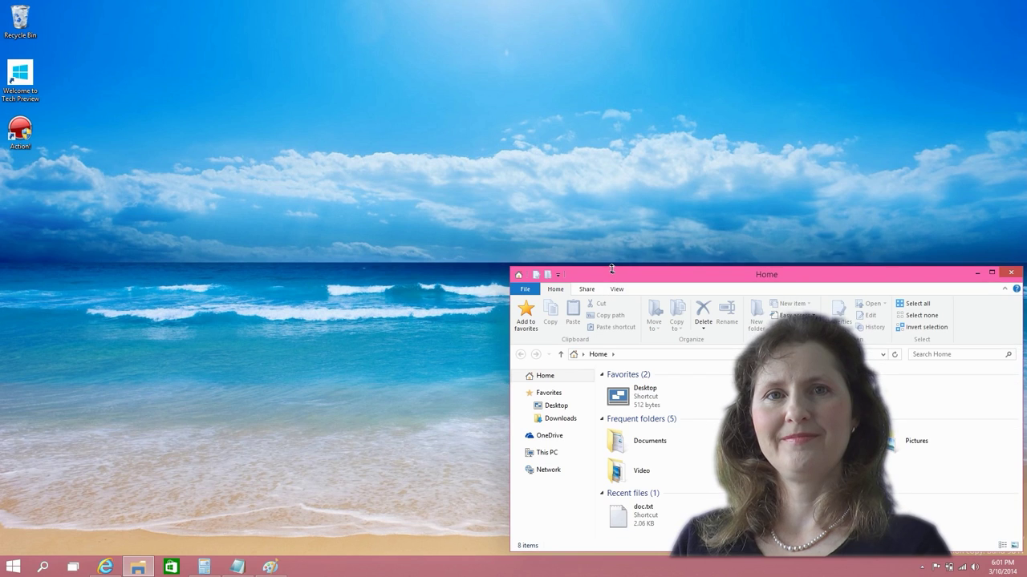
left_click_drag(613, 276, 483, 185)
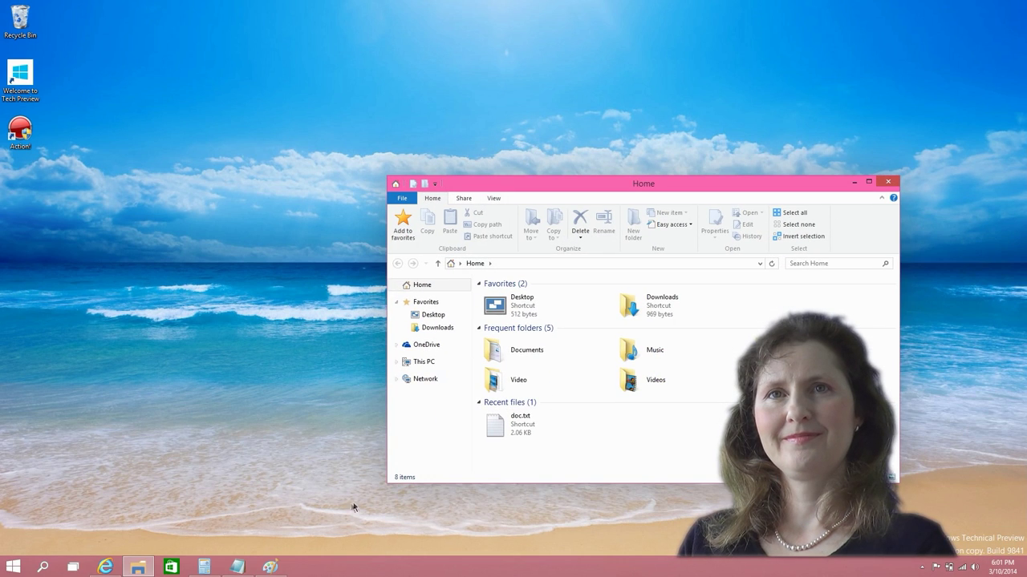
- Return to desktop 1 through Task View and bring the overview up again
left_click(73, 567)
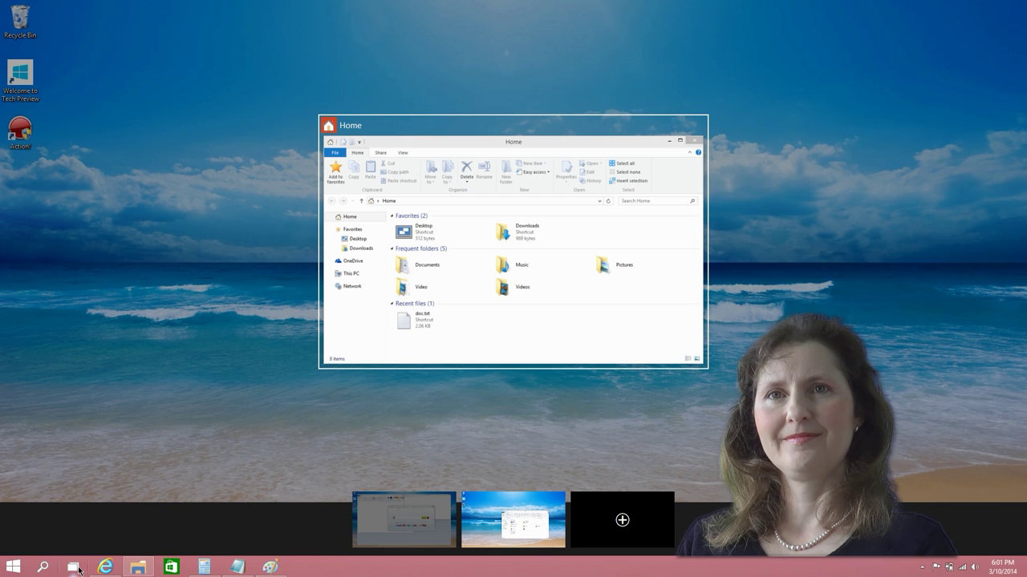
left_click(373, 536)
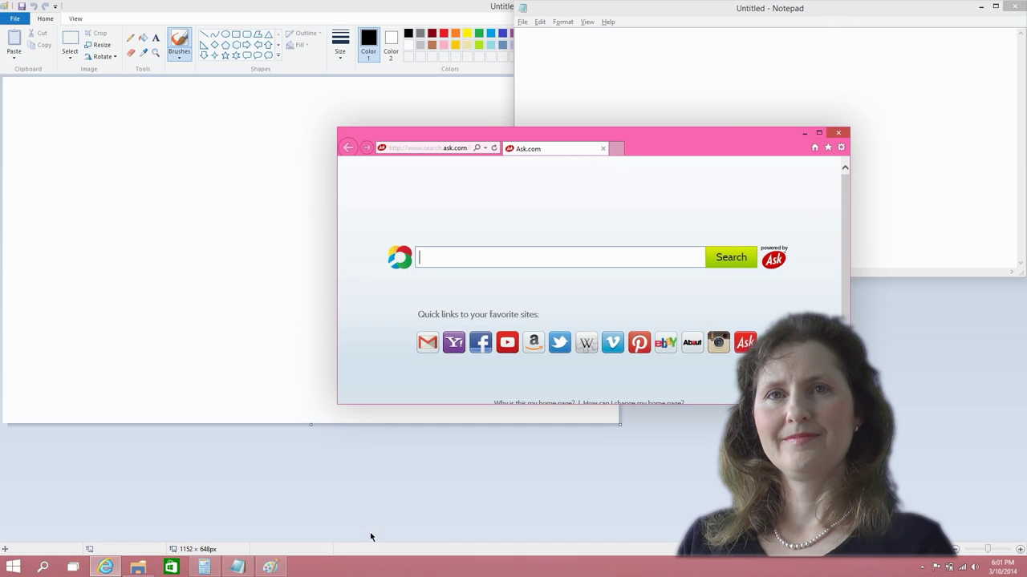
left_click(81, 570)
- Preview each desktop's windows, including the File Explorer Home window, then add a third empty desktop
mouse_move(393, 525)
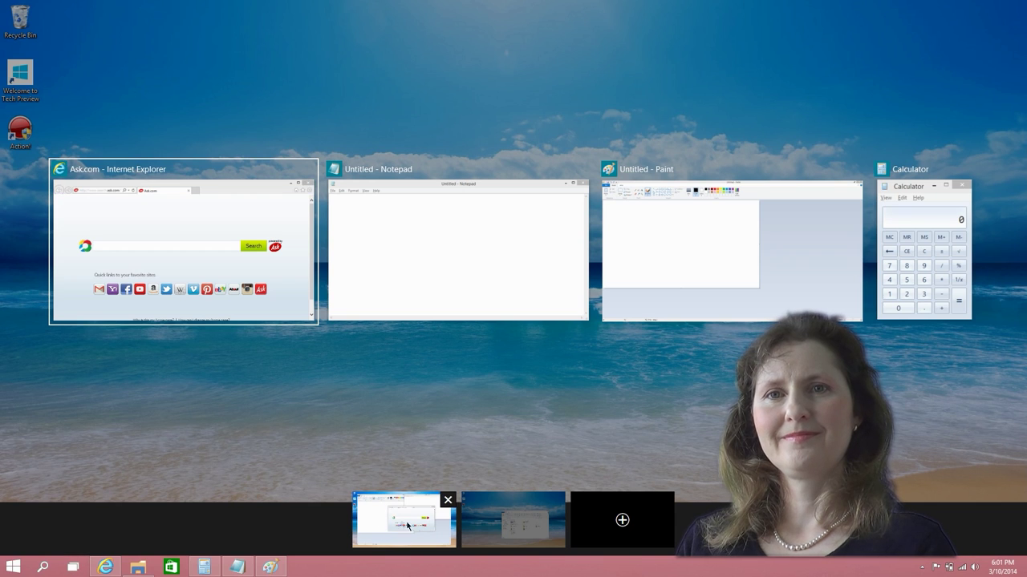
mouse_move(528, 544)
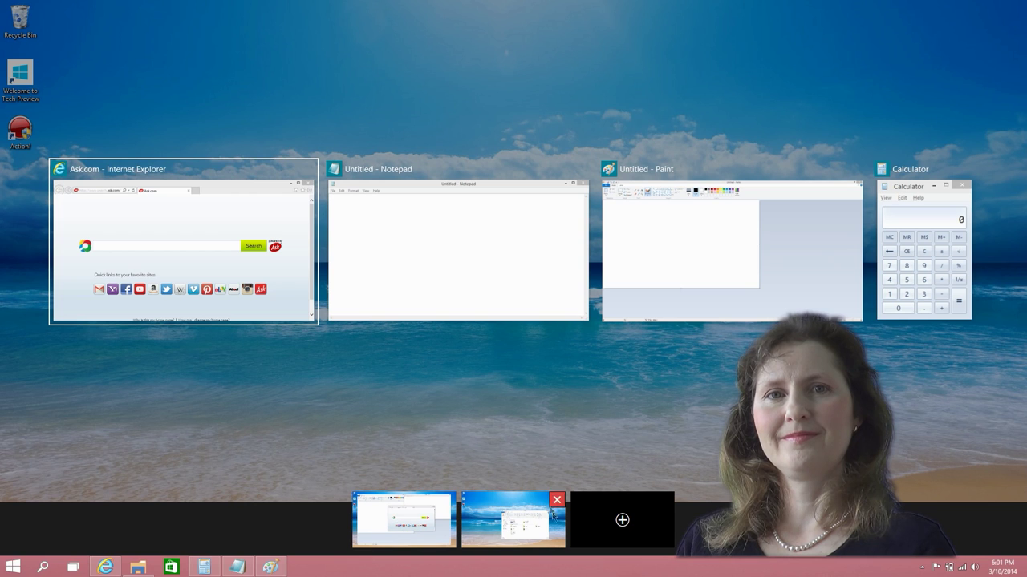
mouse_move(511, 527)
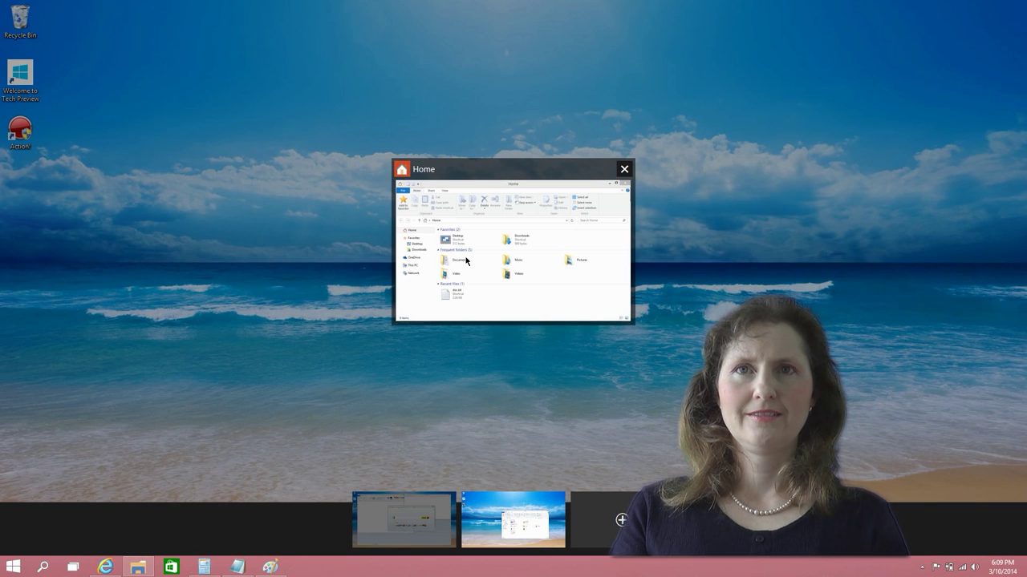
mouse_move(422, 536)
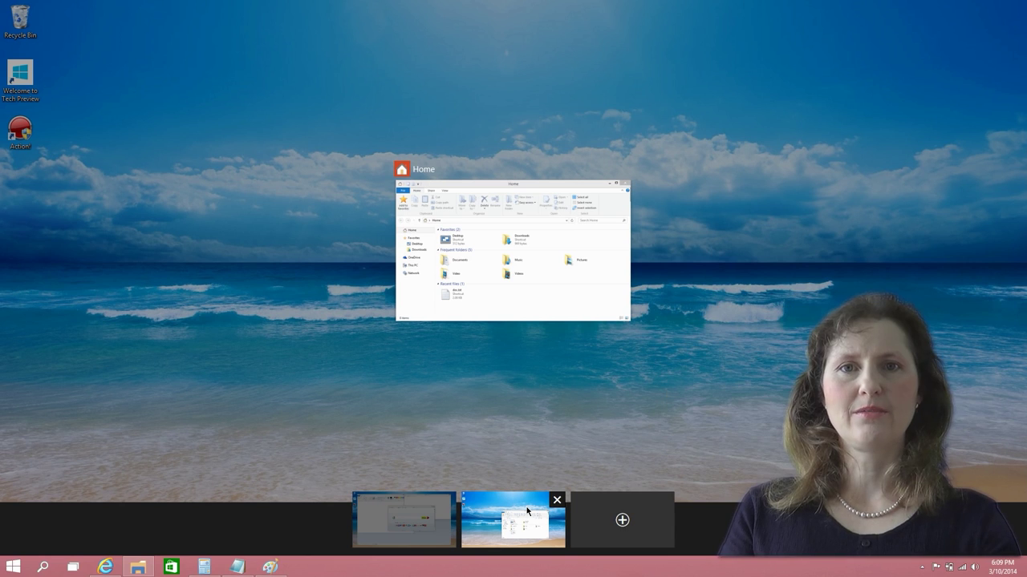
left_click(621, 520)
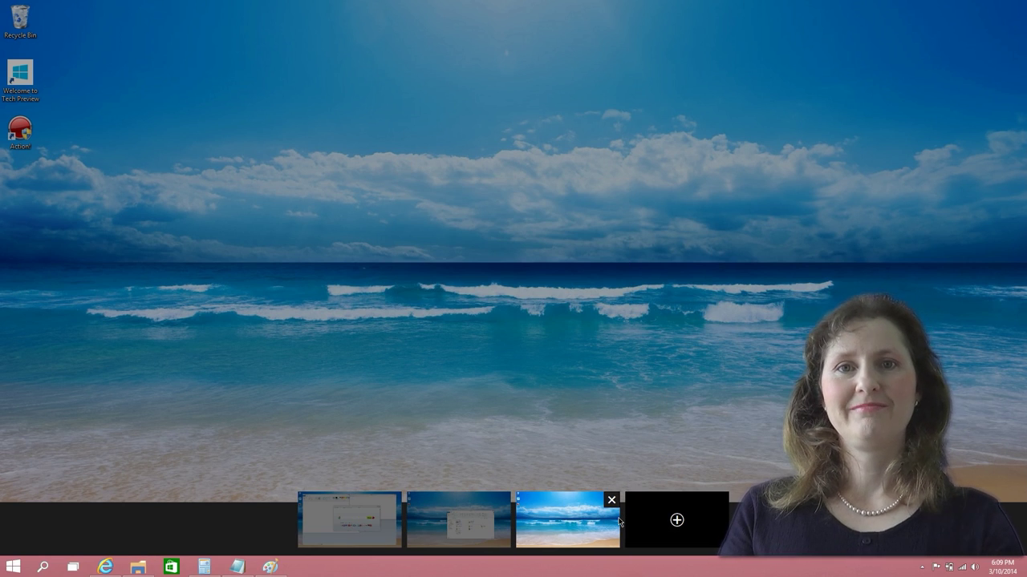
- Close Desktop 2 so its windows merge into the first desktop
left_click(502, 500)
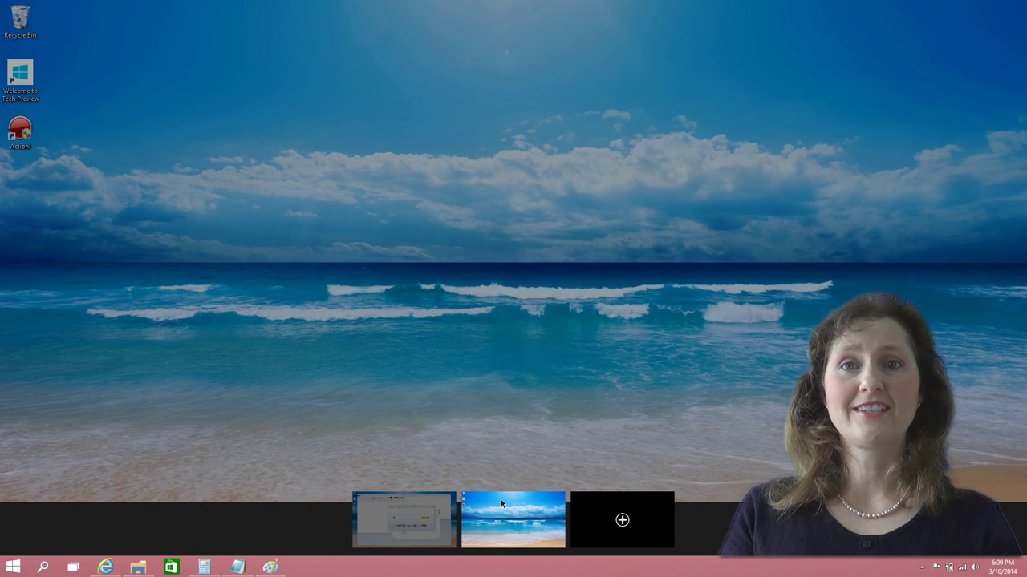
mouse_move(503, 504)
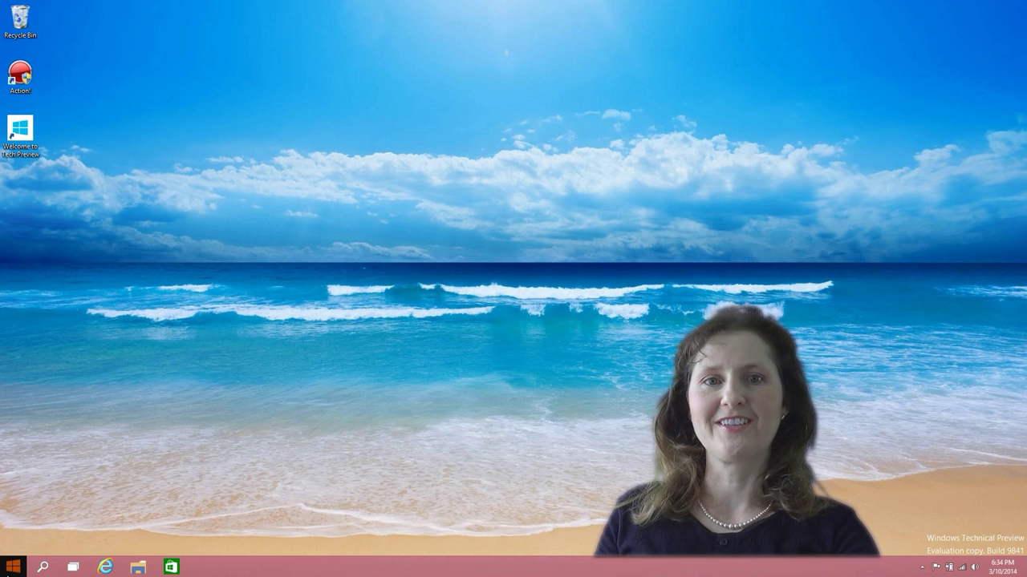
- Show the Start menu's Sleep, Shut down and Restart power options
left_click(13, 568)
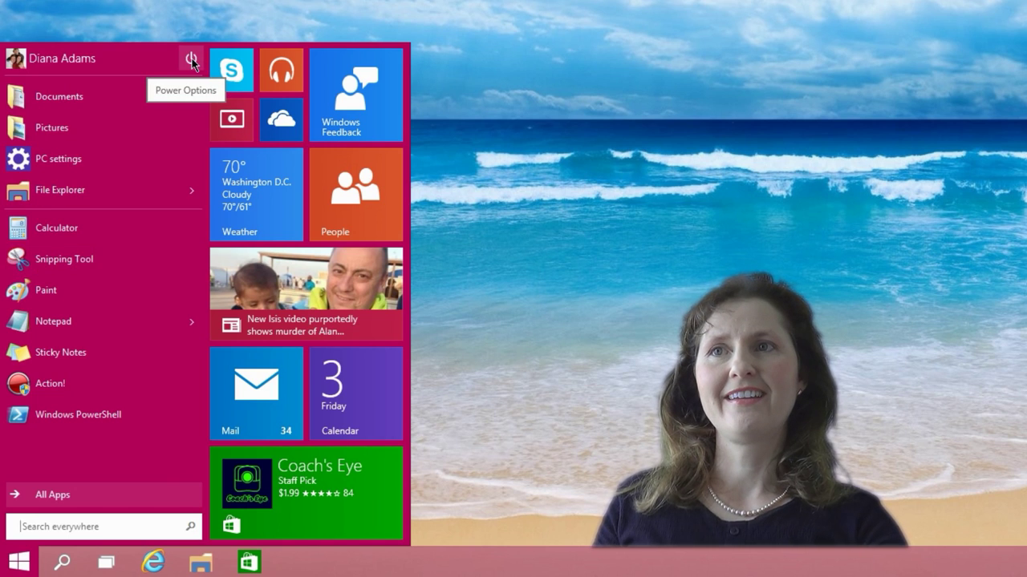
left_click(191, 61)
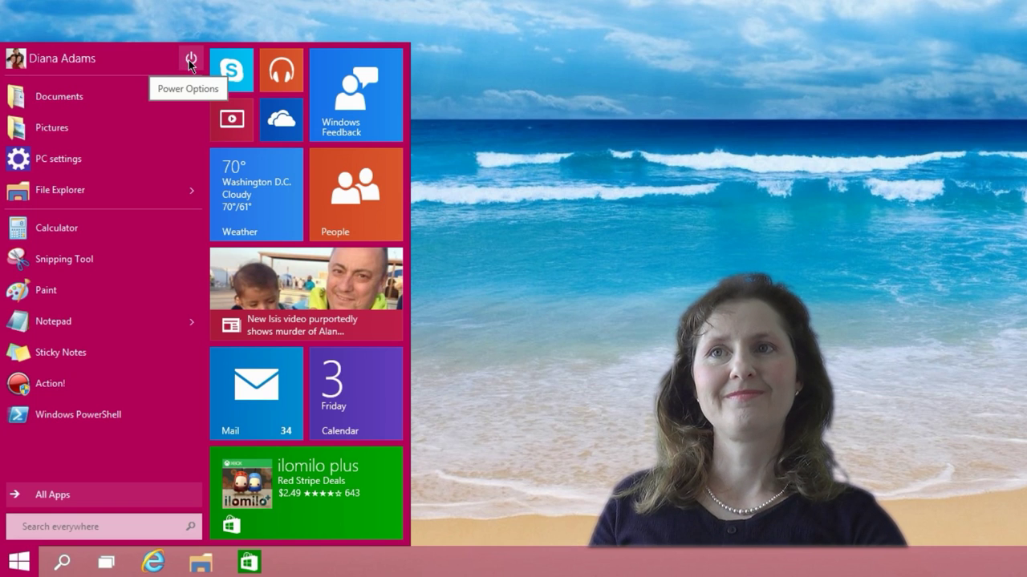
left_click(191, 61)
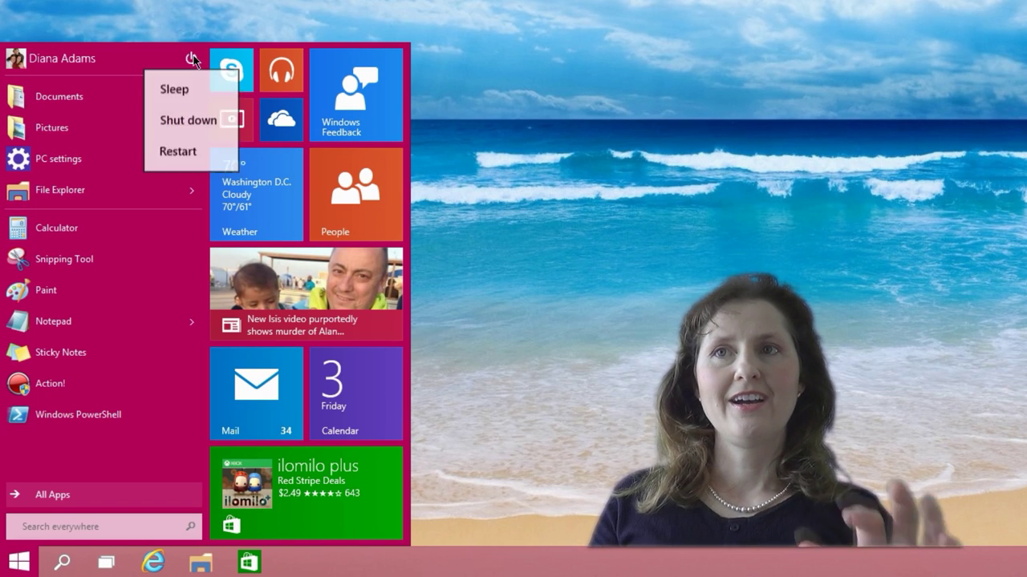